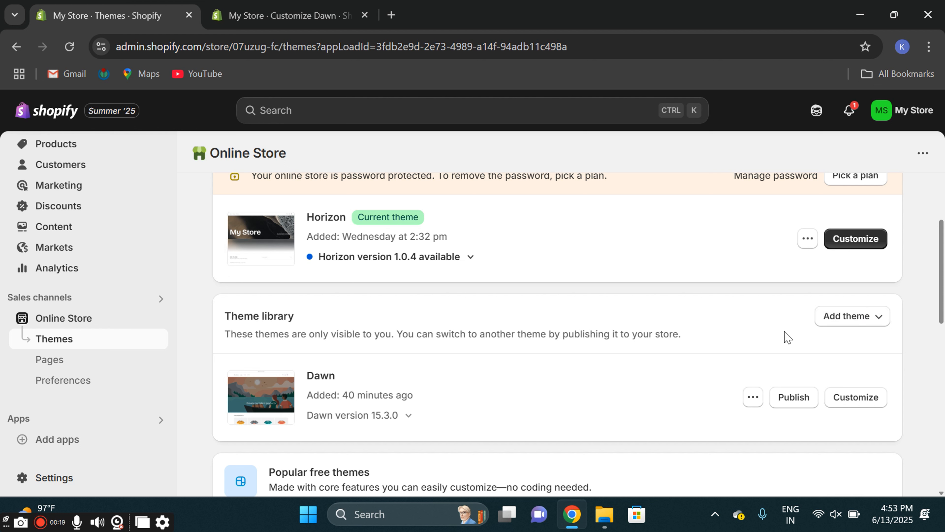
Open the Dawn theme for customizing, show the editor in full screen and expand the Header section.
click(850, 400)
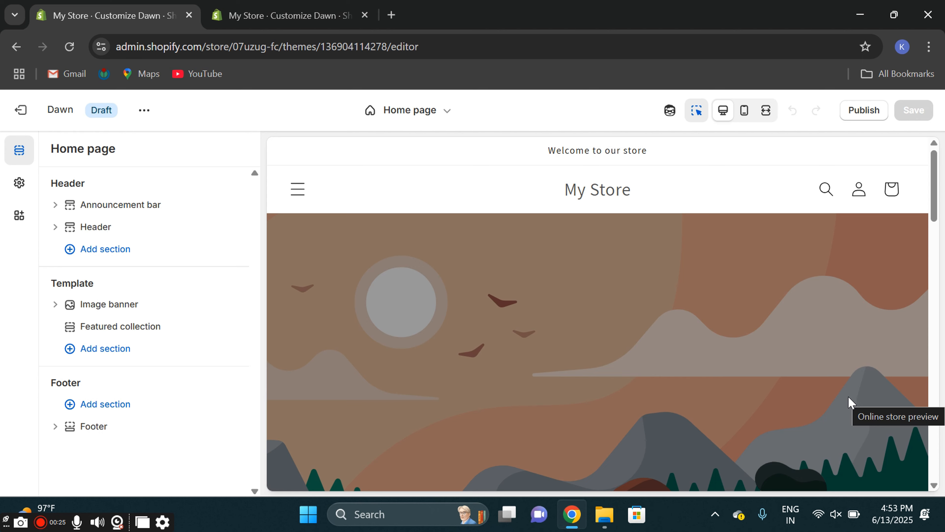
key(F11)
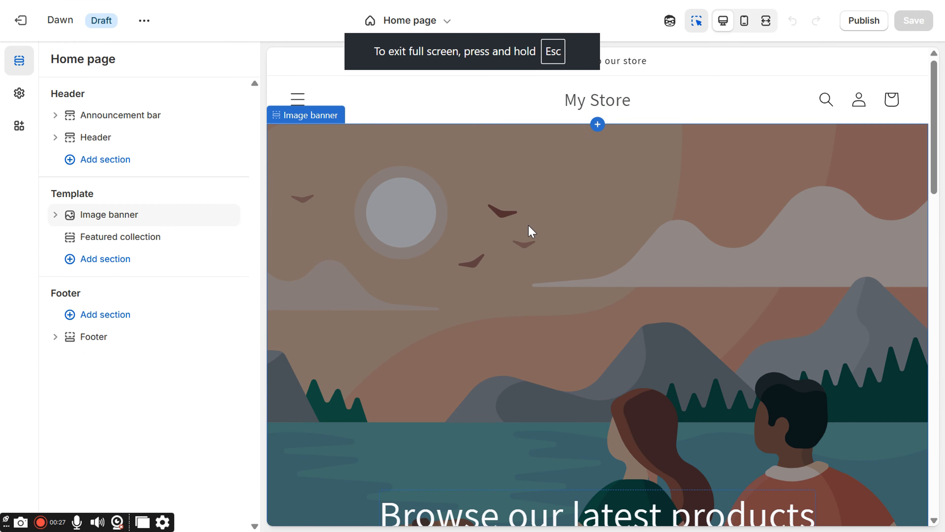
click(595, 106)
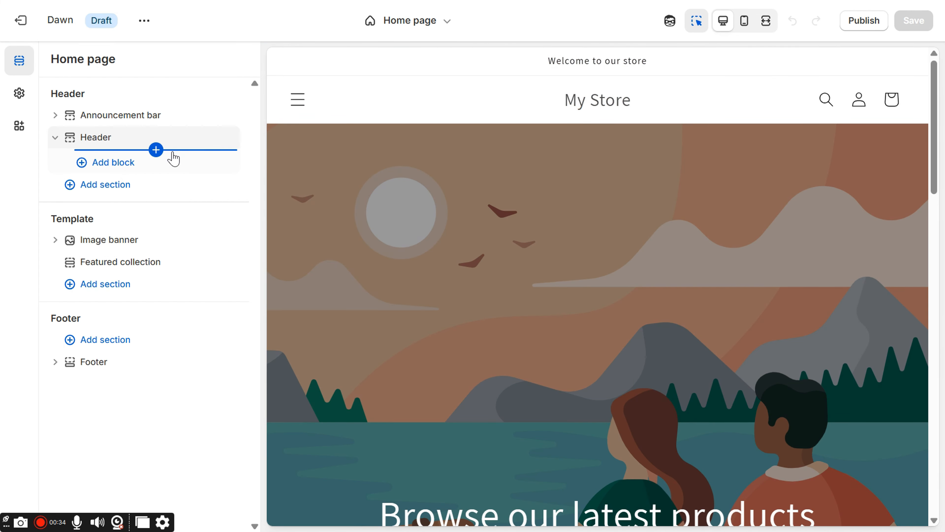
mouse_move(144, 108)
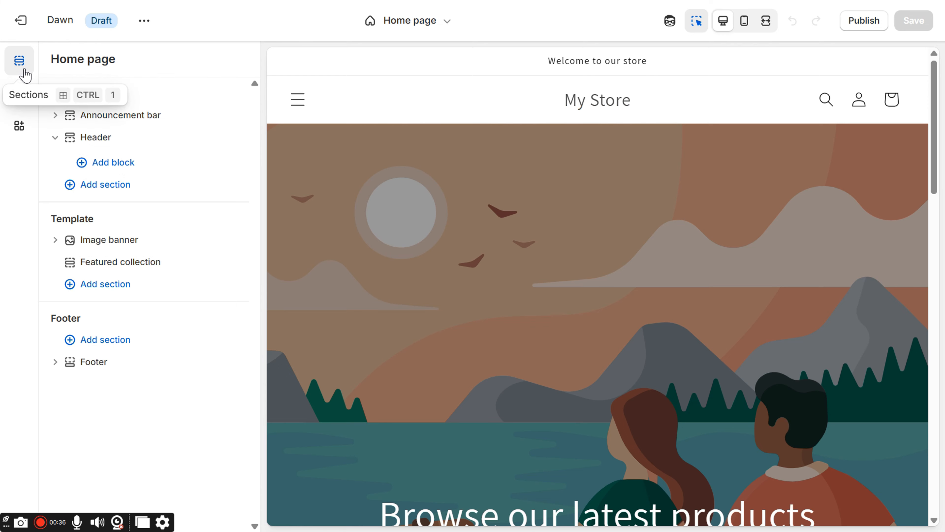
Examine the logo options in the theme settings and the logo image picker without choosing a file.
click(20, 94)
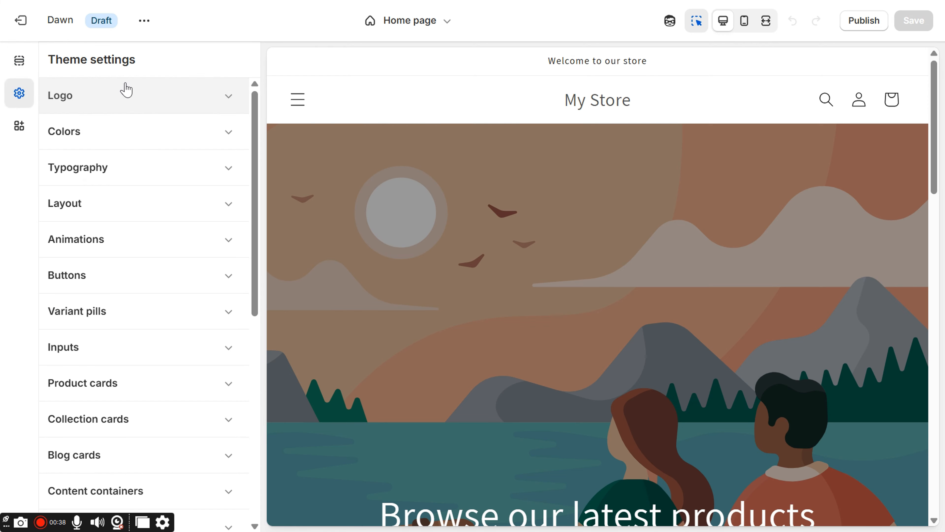
click(123, 91)
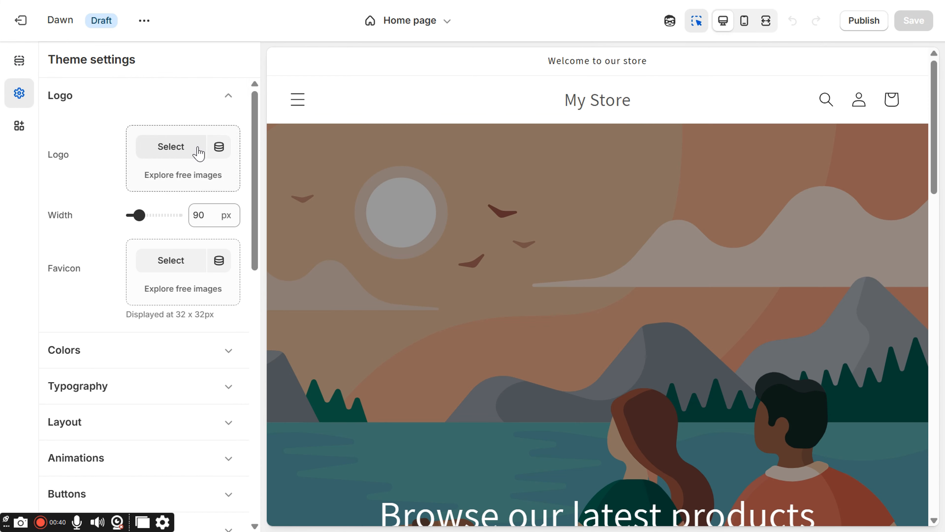
click(185, 154)
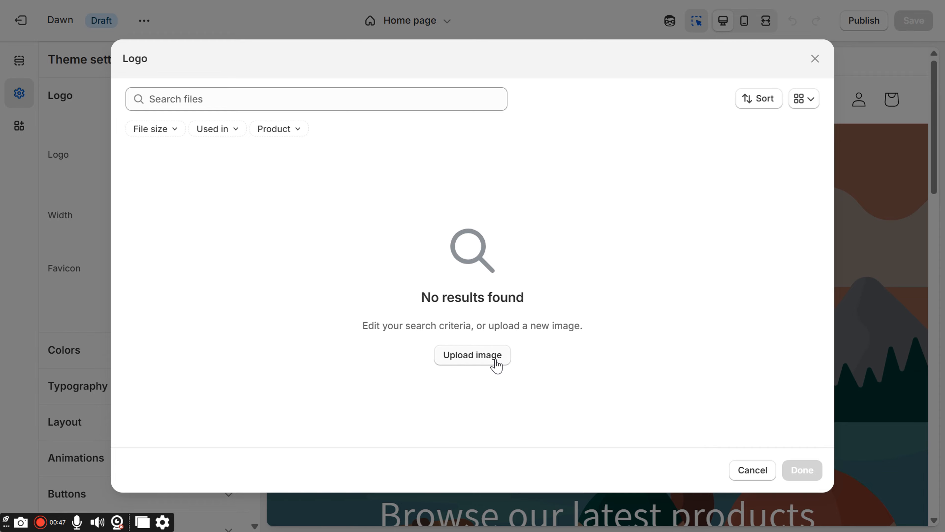
click(752, 470)
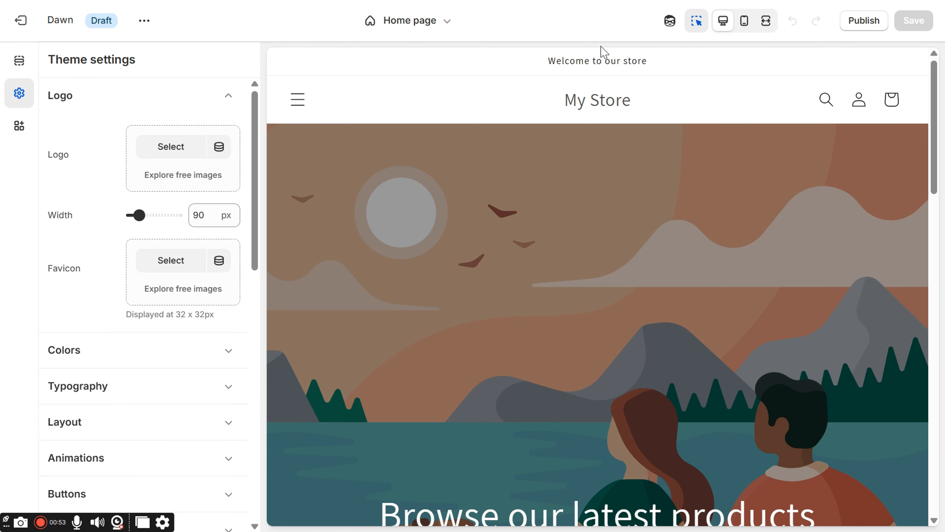
Open the image banner's settings and search the uploaded files for "tech" for Image 1.
click(502, 232)
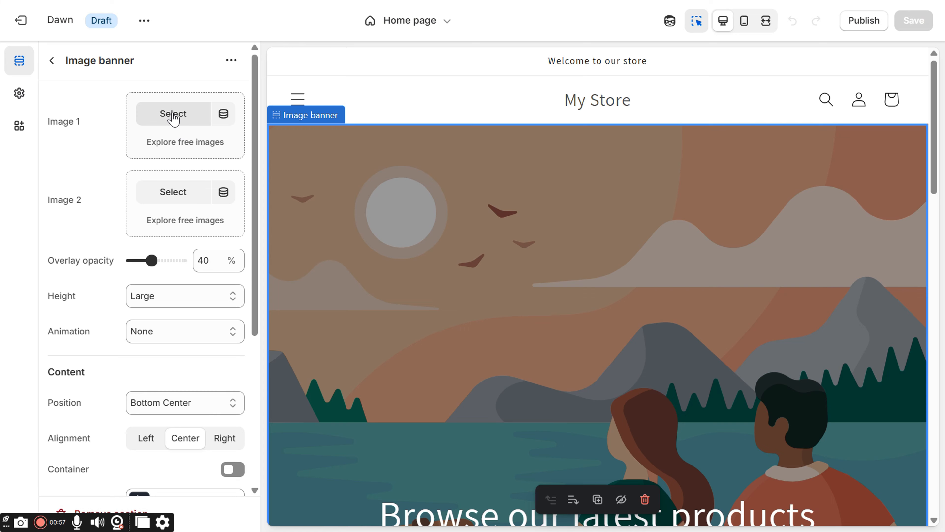
click(173, 114)
click(244, 102)
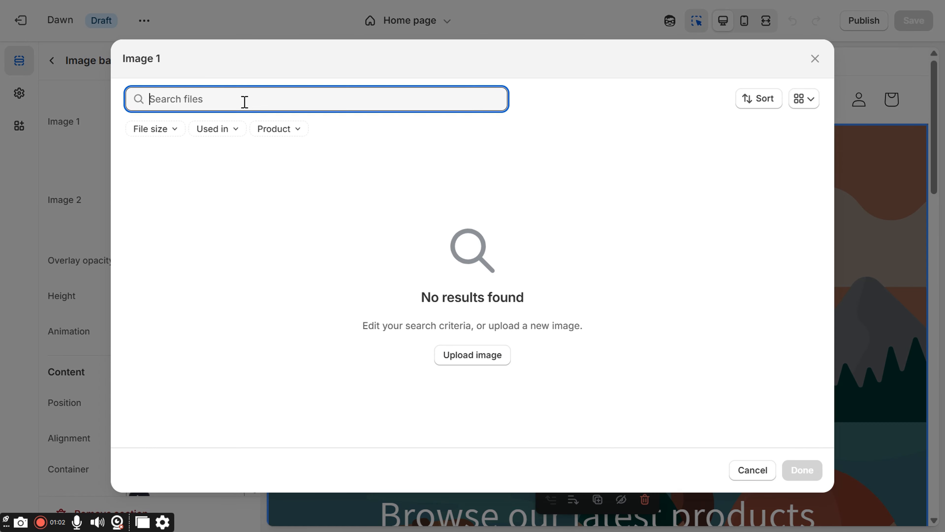
text(tech)
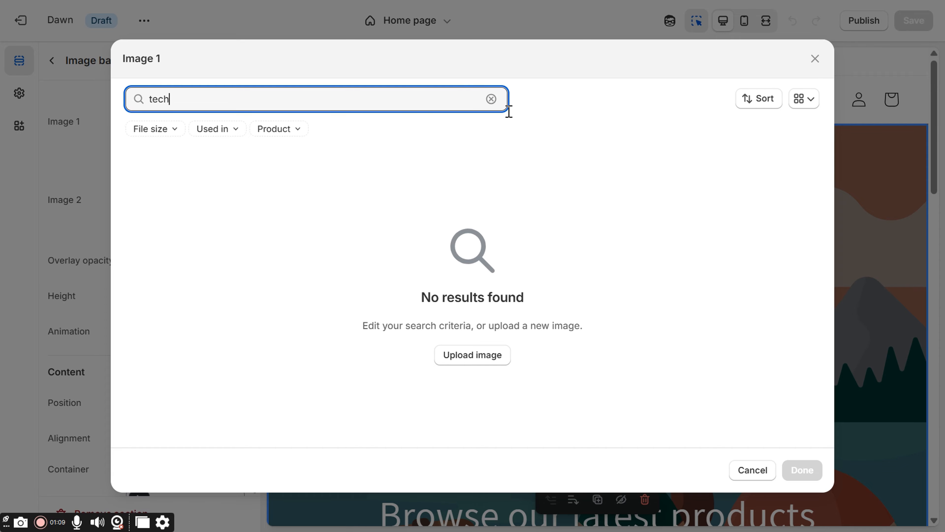
click(815, 60)
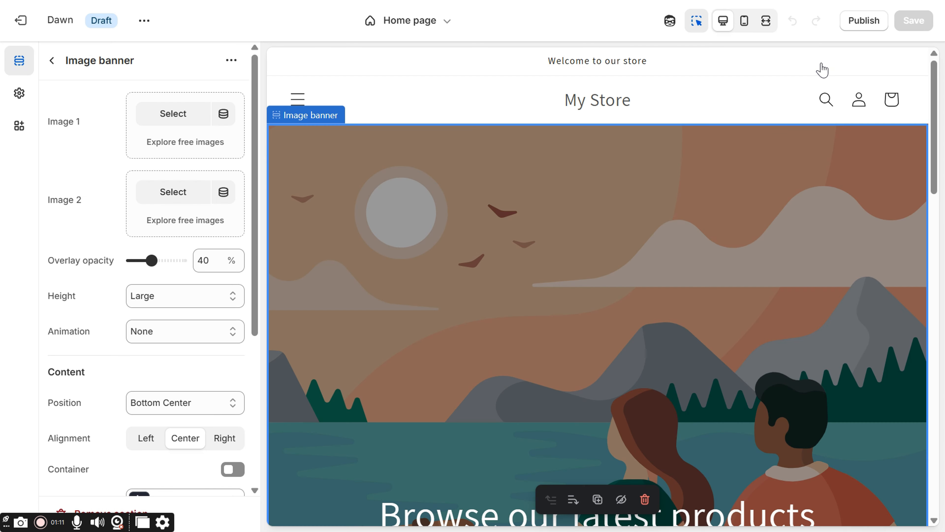
Search the free images for "tech" for the banner's Image 1 and pick the overhead shot of people working on laptops.
click(200, 144)
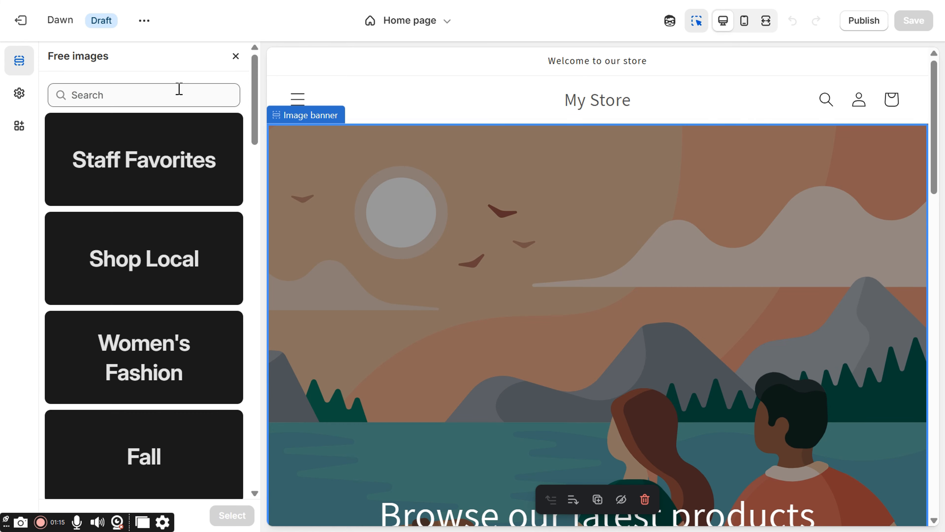
click(183, 96)
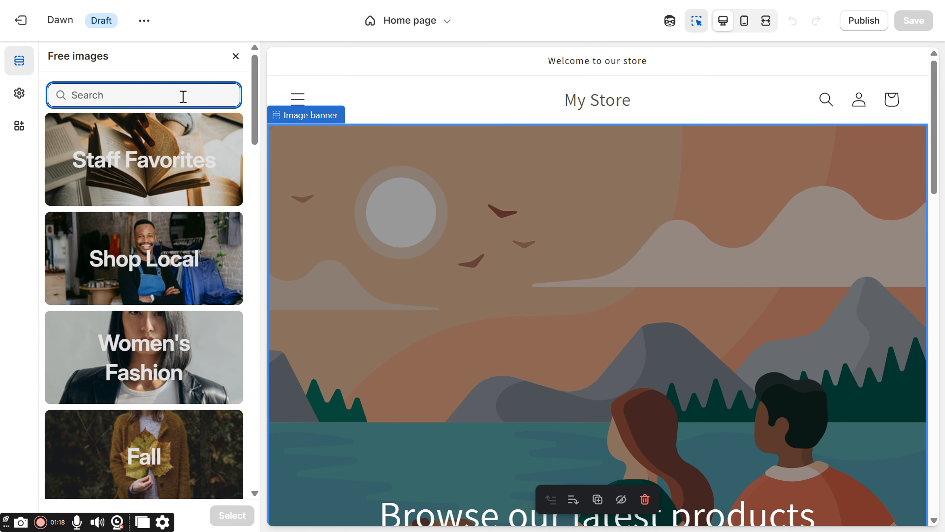
text(tech)
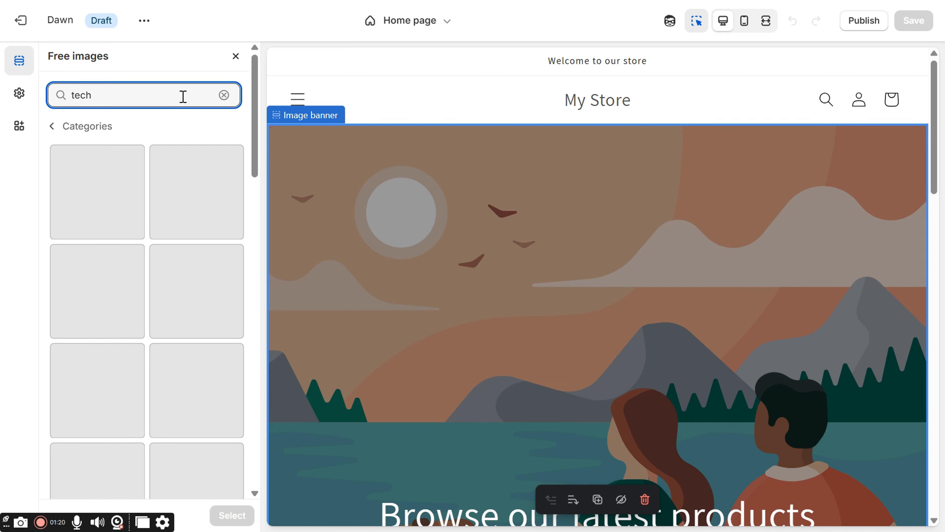
click(106, 199)
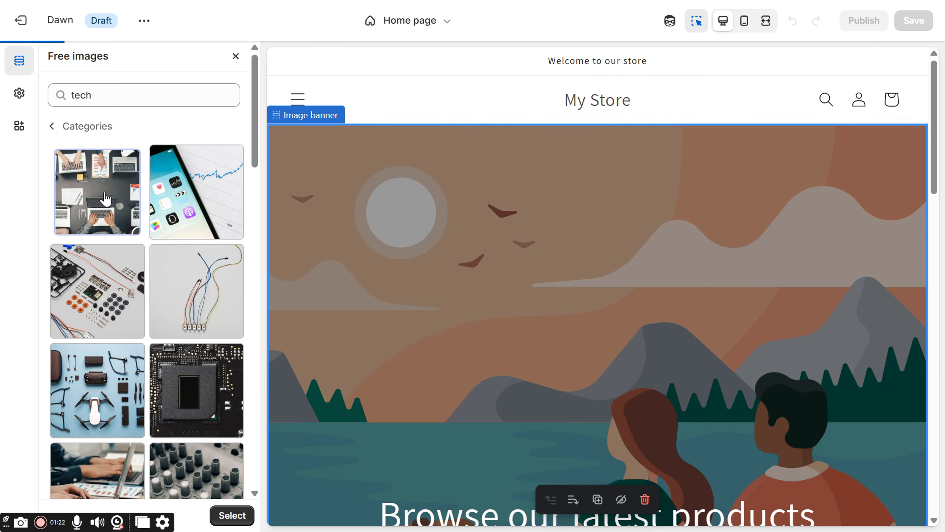
Change the image banner's heading text to "Welcome To Gadget World".
scroll(500, 276, down, 2)
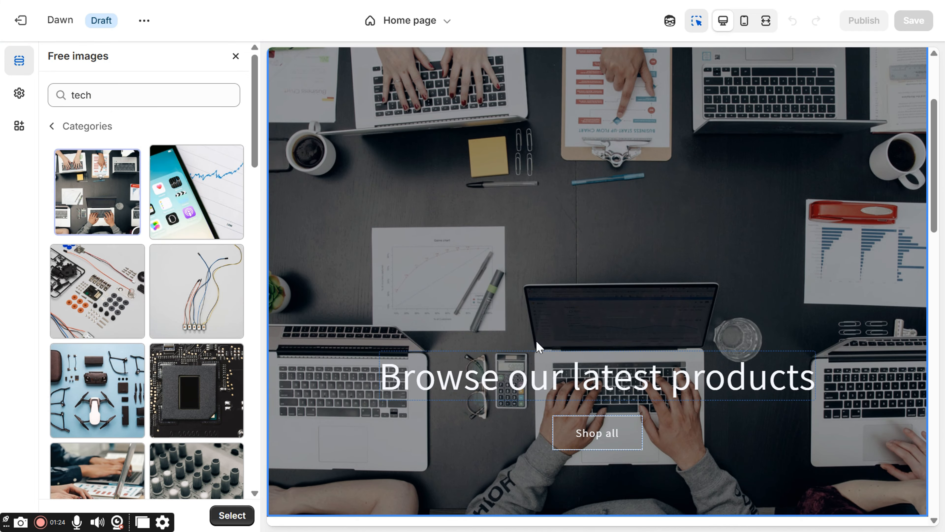
click(541, 397)
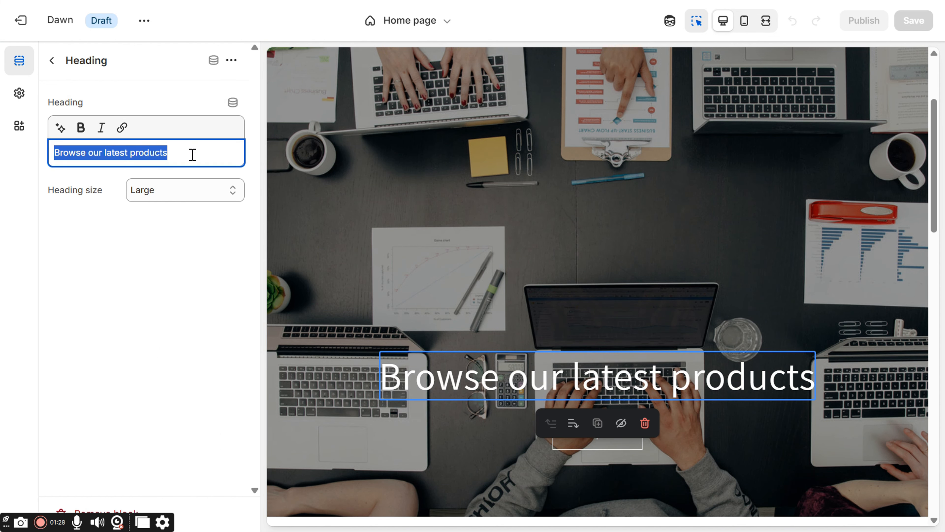
text(we)
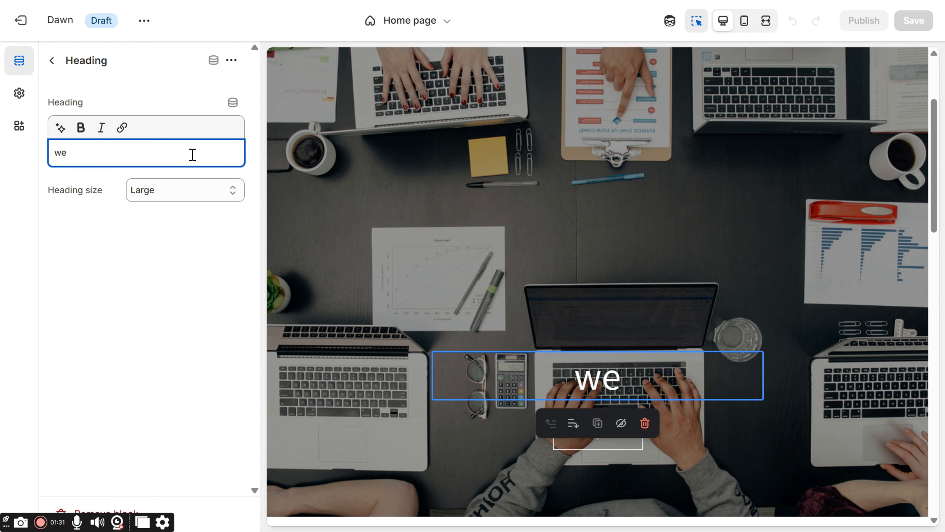
key(BackSpace)
key(BackSpace)
text(We)
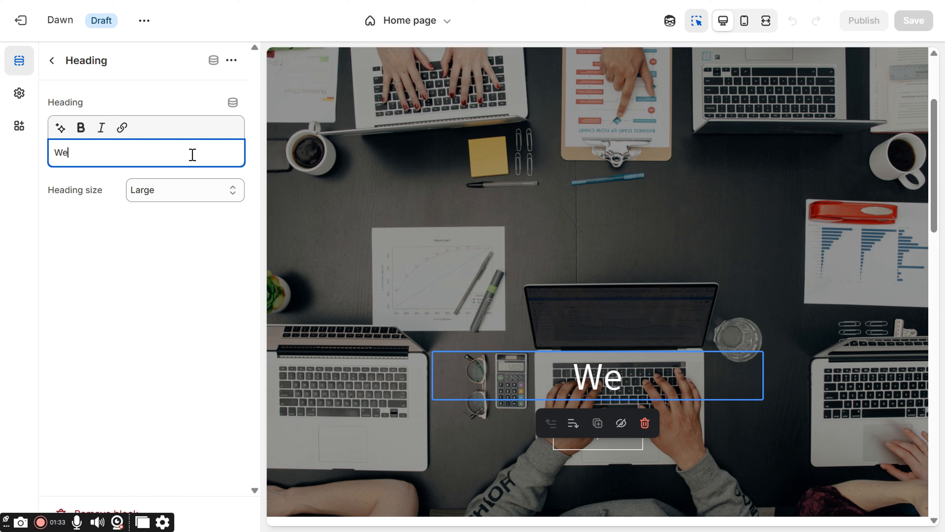
text(lcome)
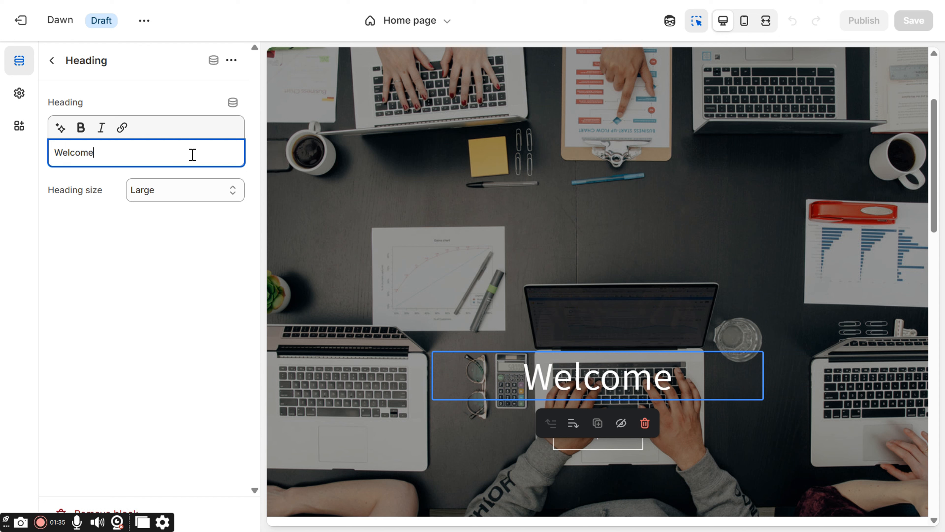
text( T)
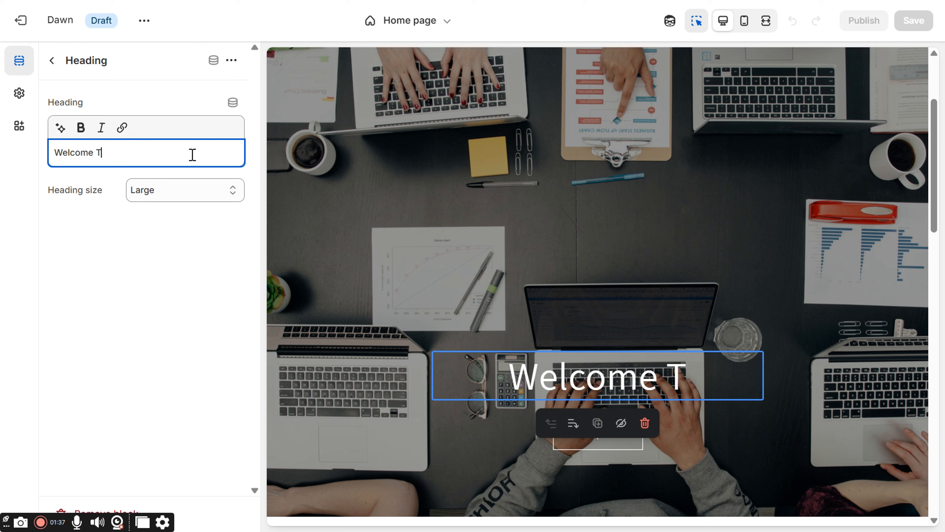
text(o )
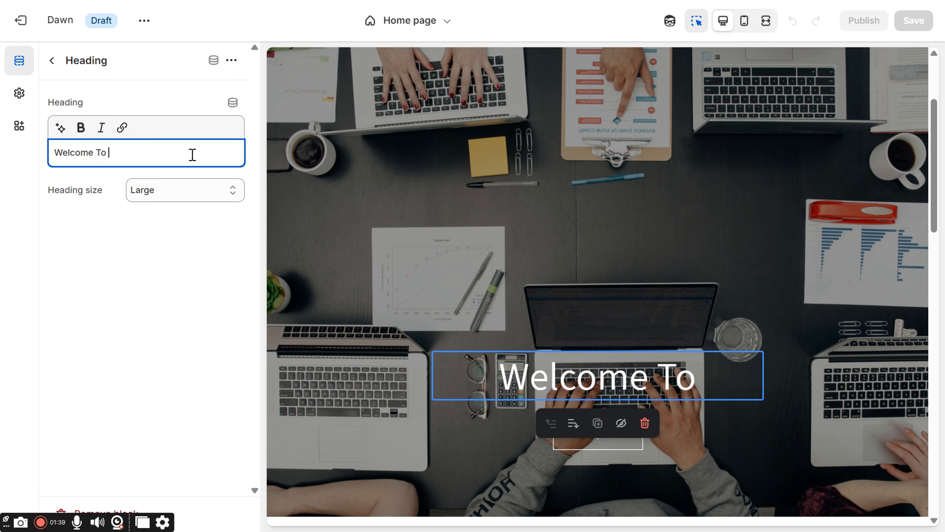
text(Gad)
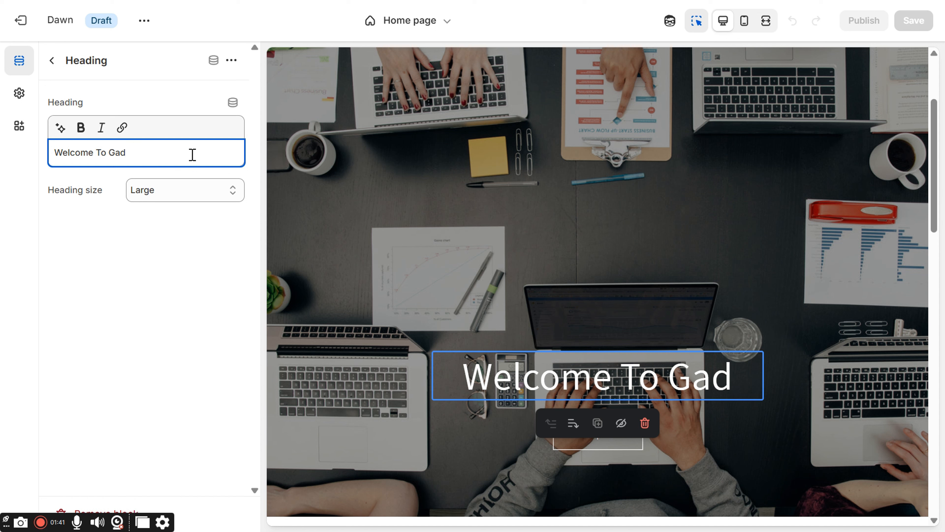
text(get)
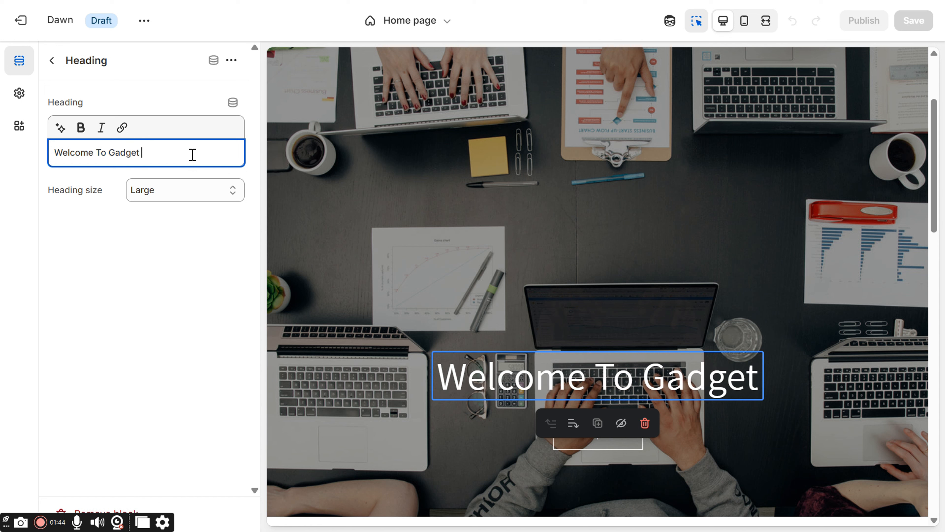
text( w)
key(BackSpace)
text(W)
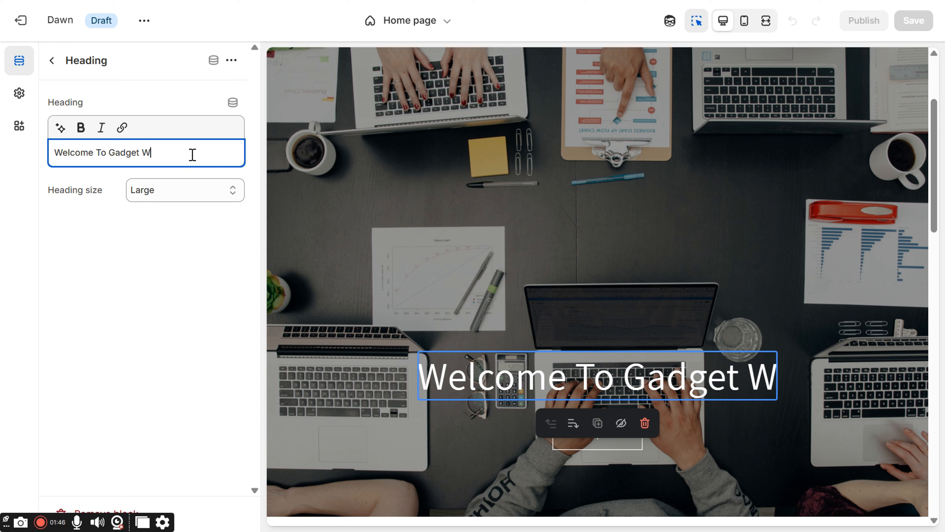
text(orld)
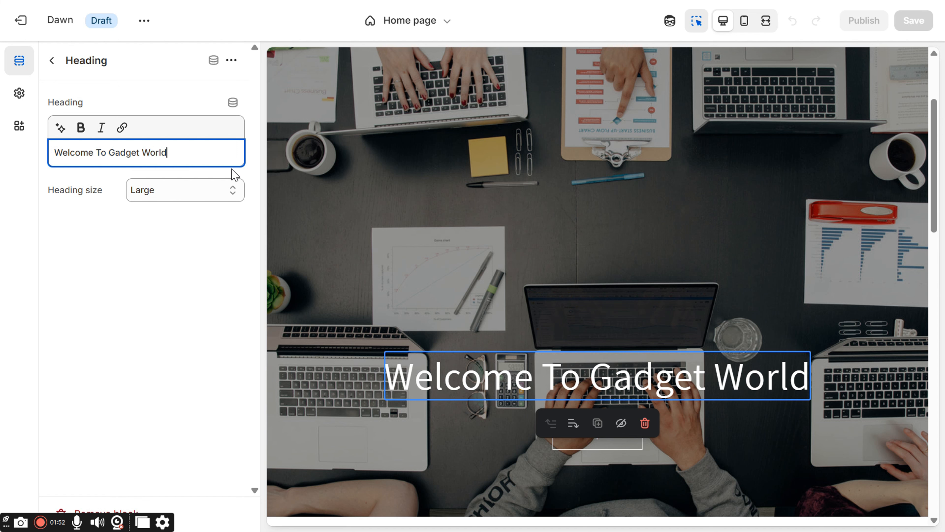
Look through the heading size options for the banner heading, keeping it at Large.
click(232, 191)
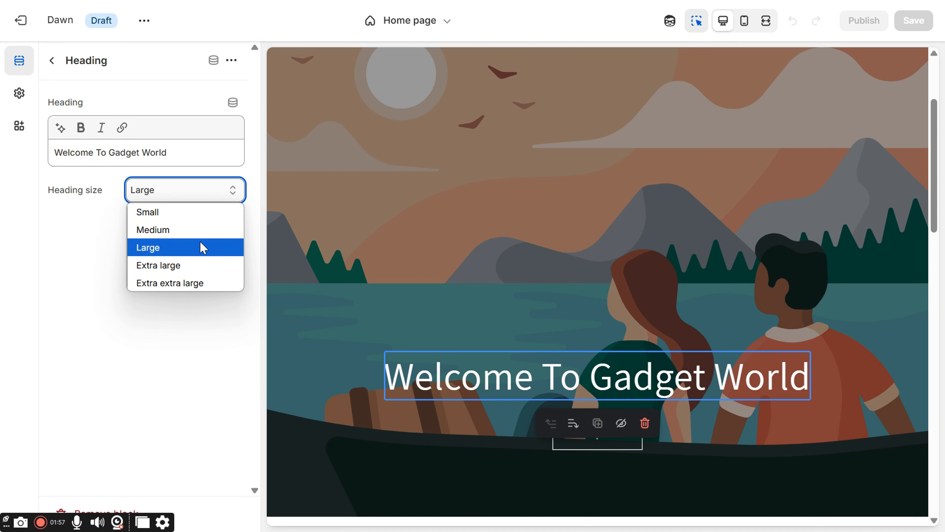
click(201, 246)
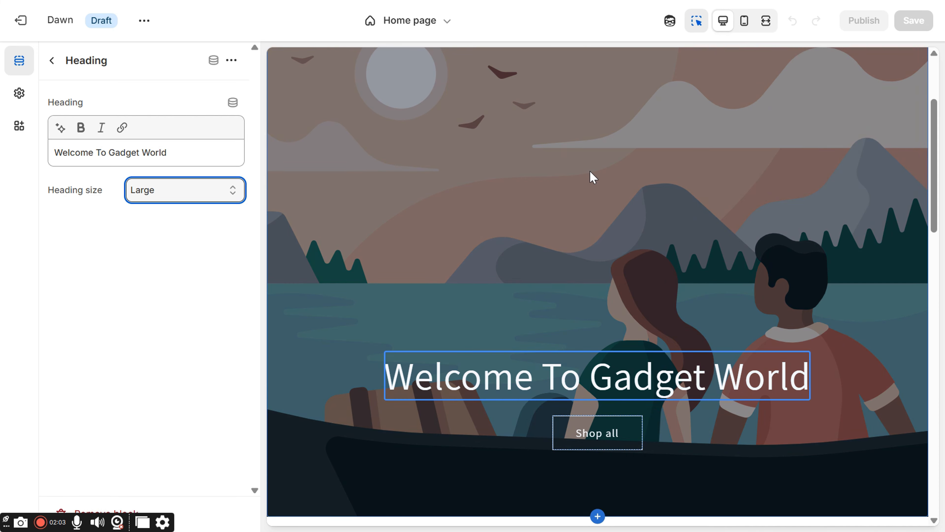
key(space)
key(Down)
key(Down)
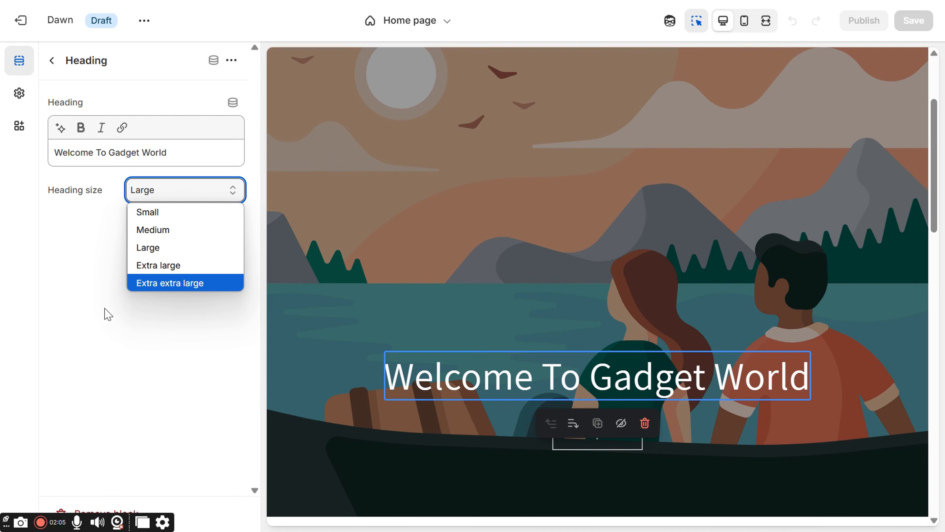
click(100, 332)
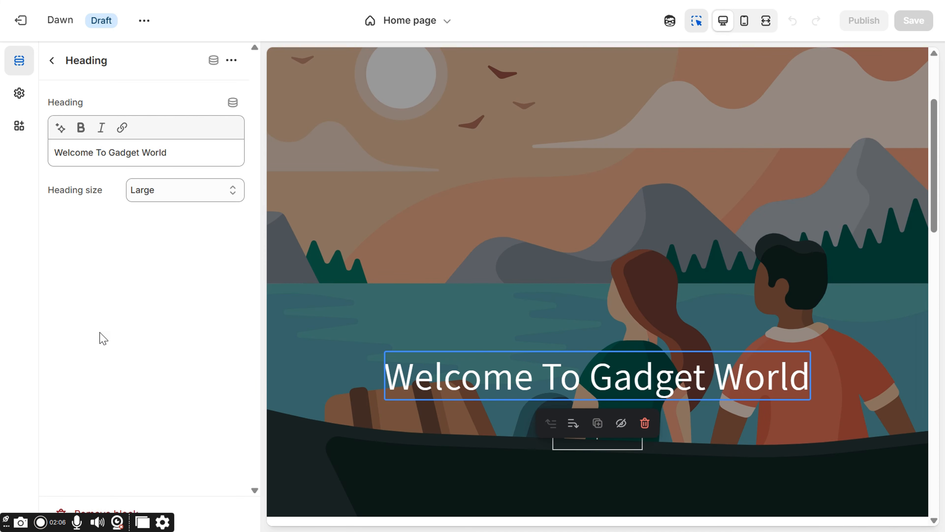
Apply the picked tech meeting photo as the image banner's Image 1 and save the theme changes.
click(668, 139)
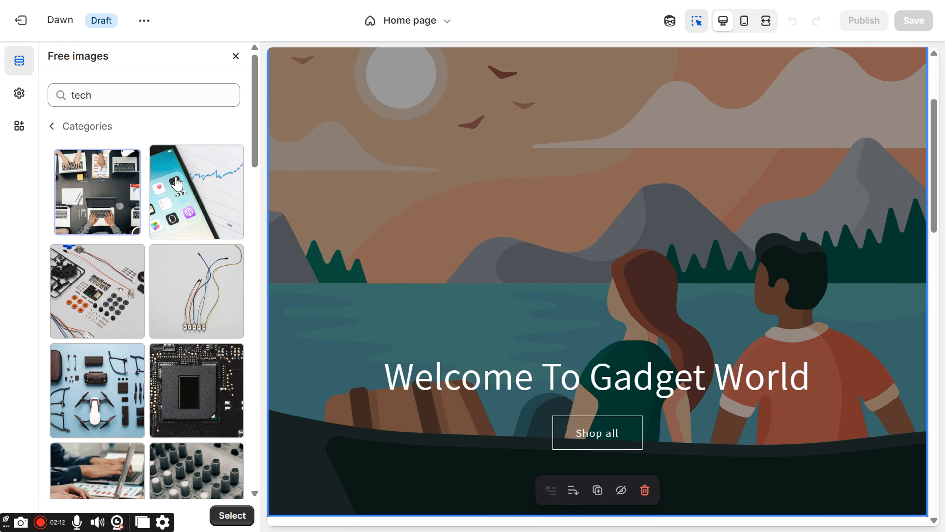
click(234, 518)
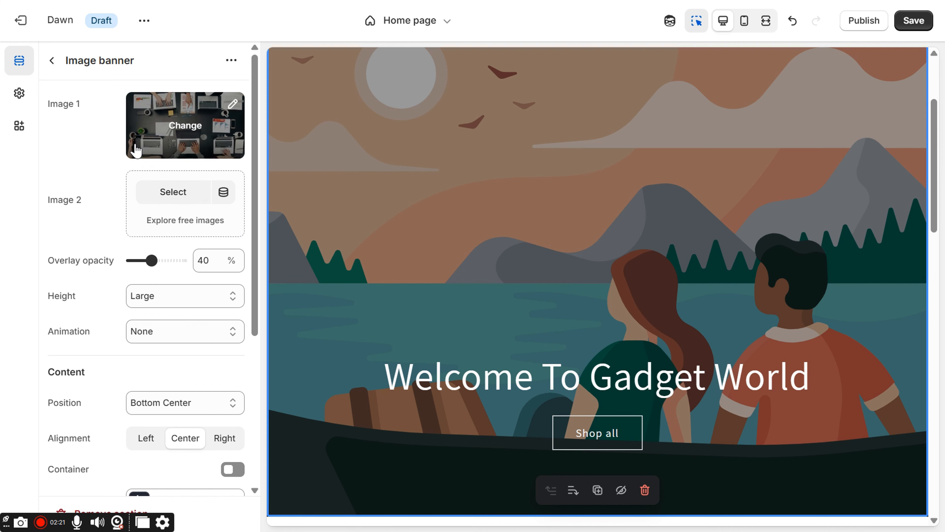
scroll(632, 111, up, 2)
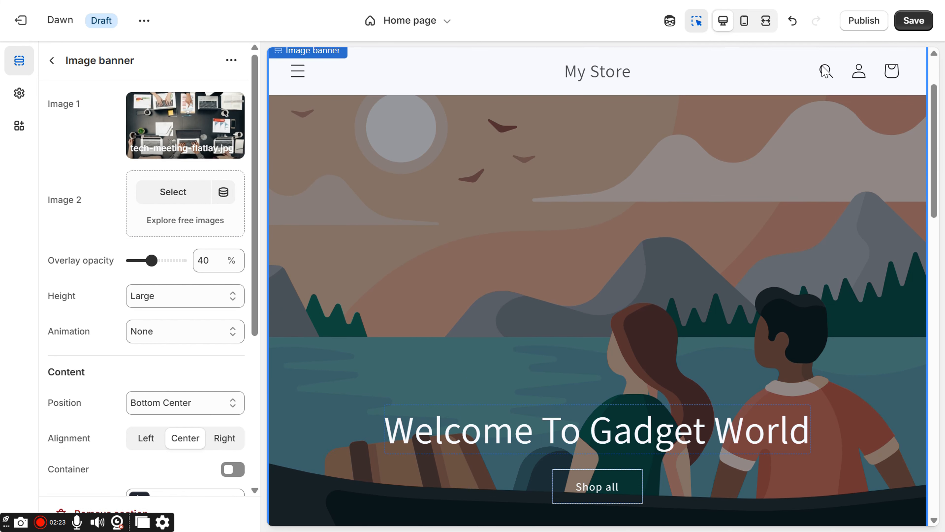
click(923, 24)
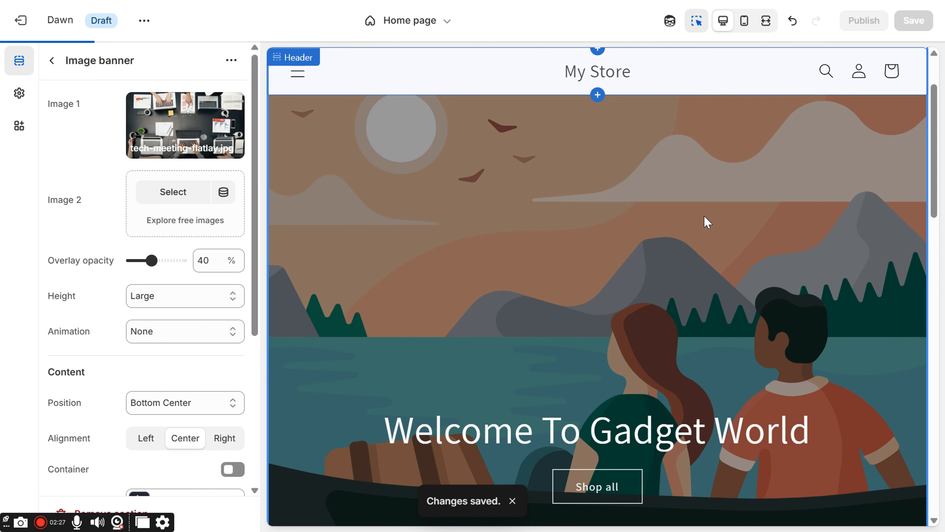
scroll(705, 217, down, 2)
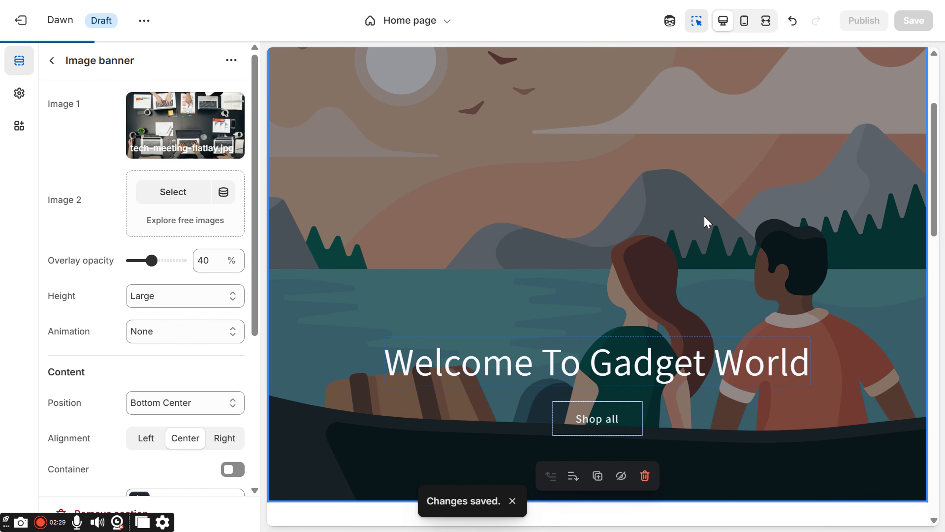
click(205, 225)
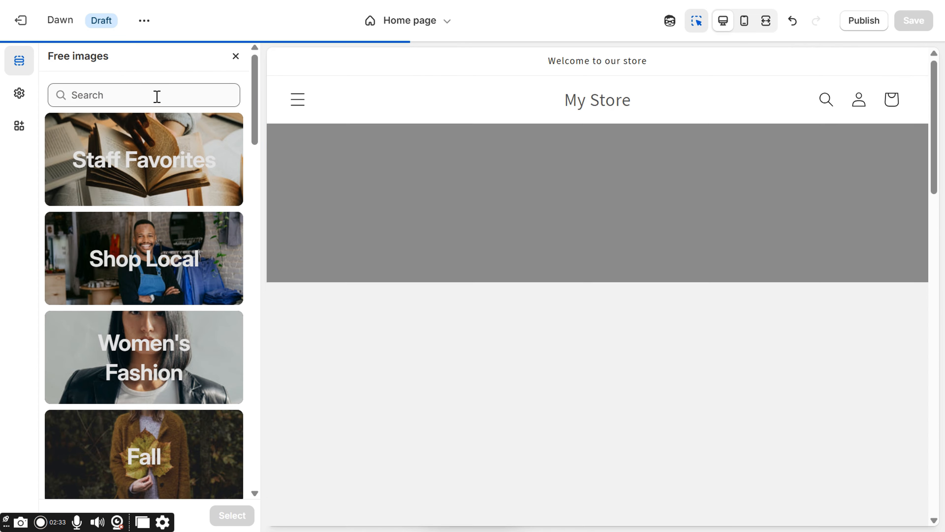
click(154, 95)
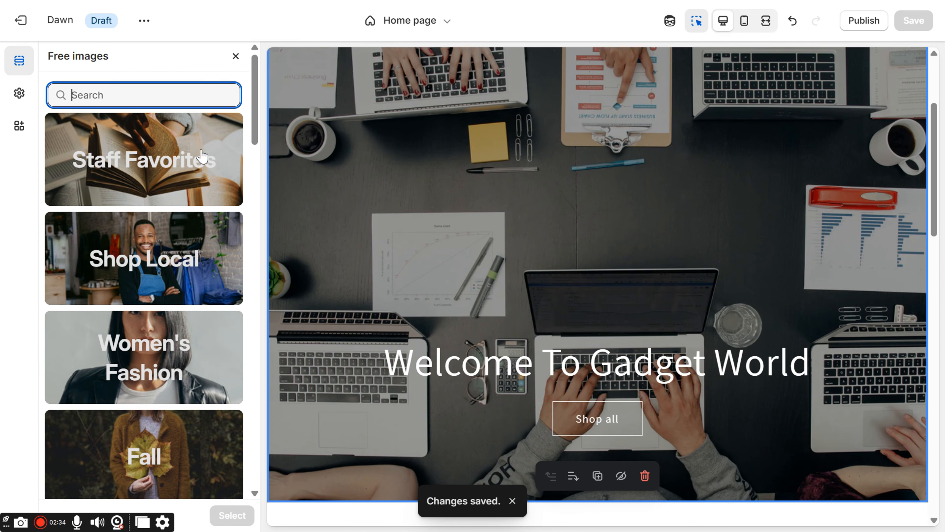
click(236, 56)
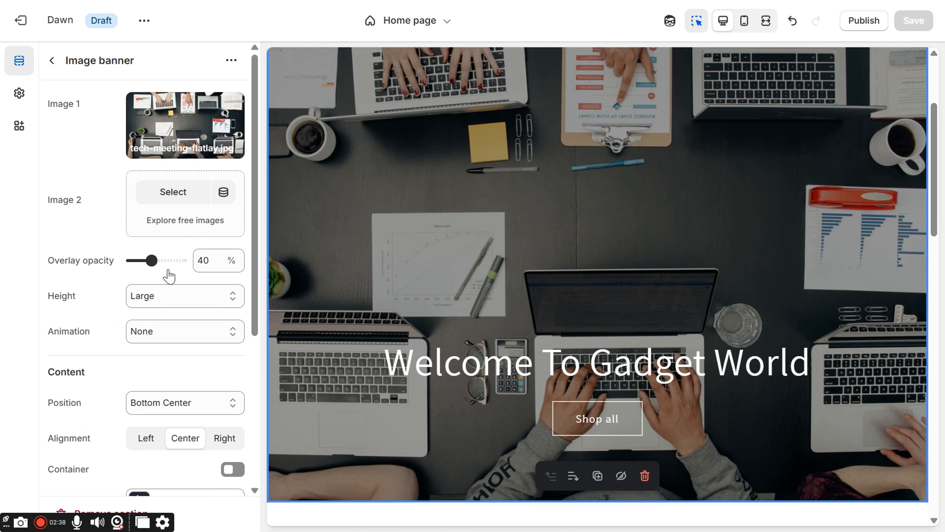
Try the Left mobile logo position for the header and set it back to Center.
scroll(529, 308, up, 3)
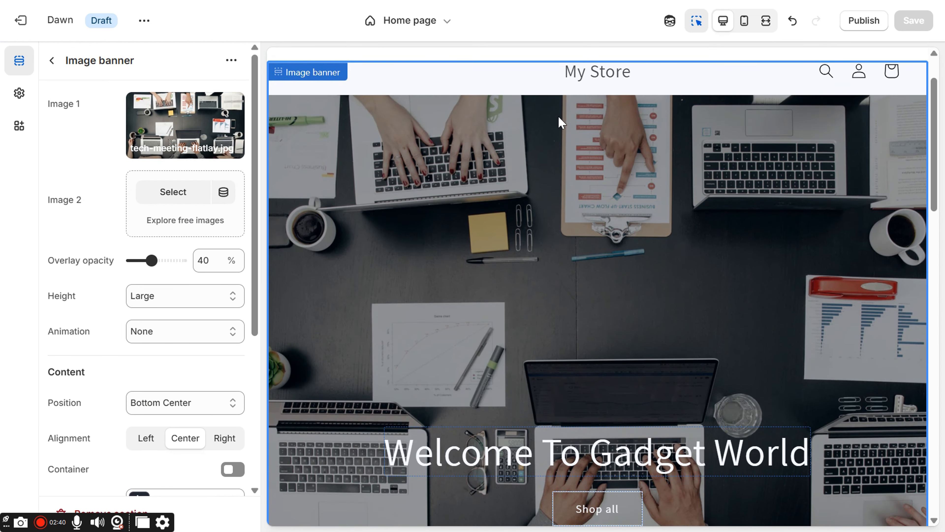
click(513, 77)
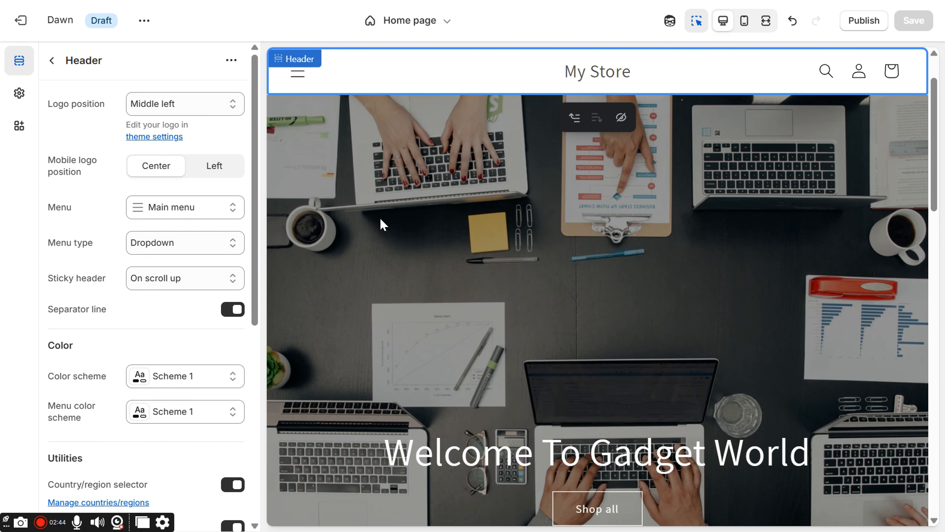
click(211, 171)
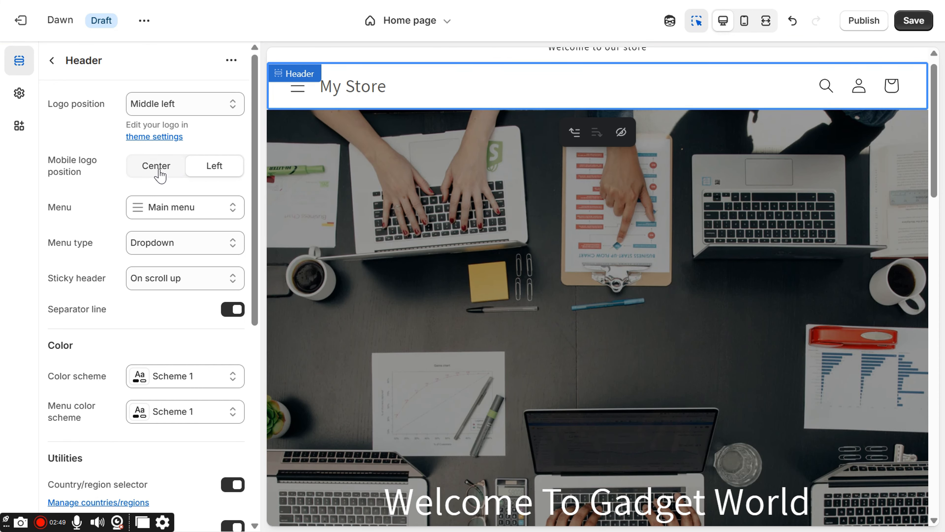
click(160, 175)
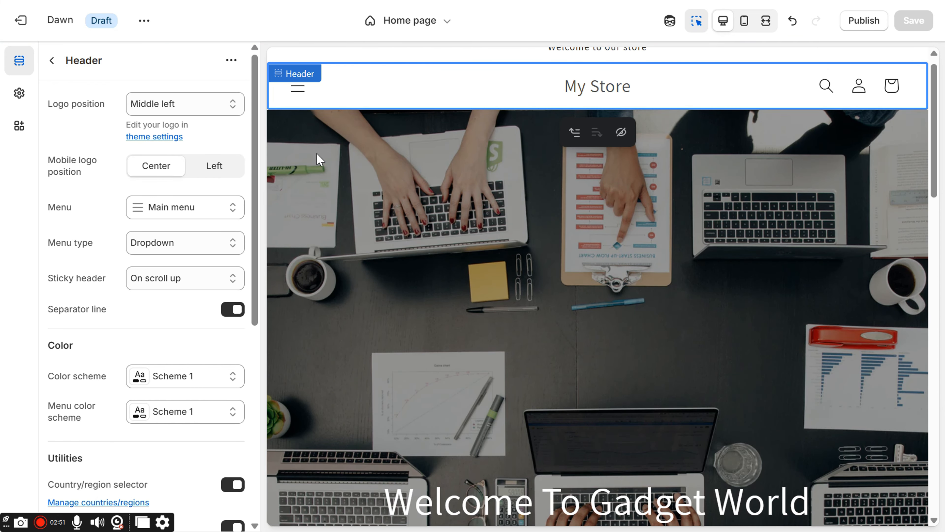
Look through the home page preview from the image banner down to the end of the featured products and back.
scroll(483, 202, down, 1)
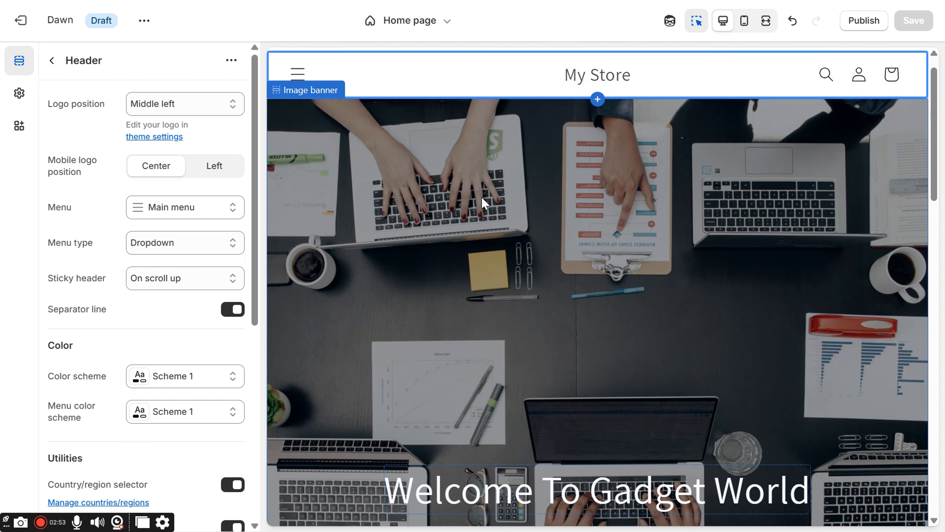
scroll(483, 204, down, 10)
scroll(437, 377, down, 4)
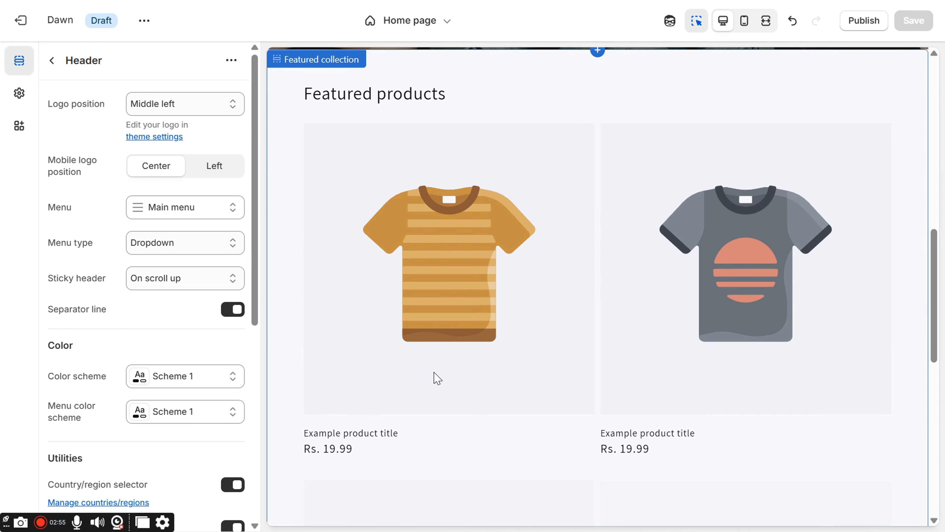
scroll(437, 377, down, 3)
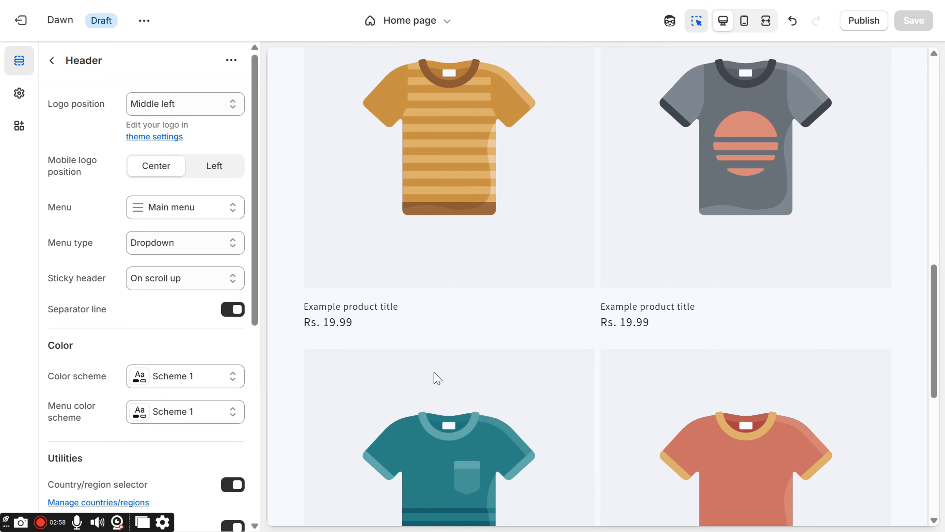
scroll(438, 378, down, 5)
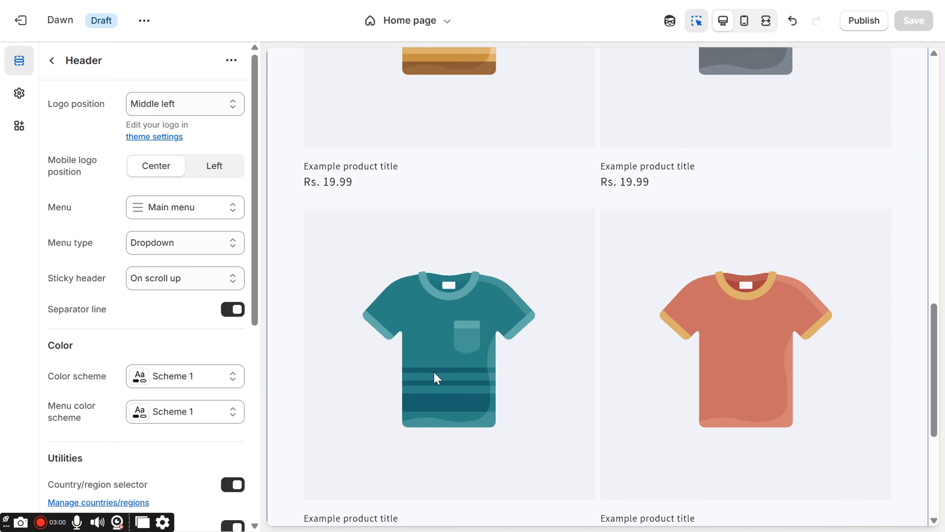
scroll(437, 378, down, 4)
scroll(437, 378, up, 20)
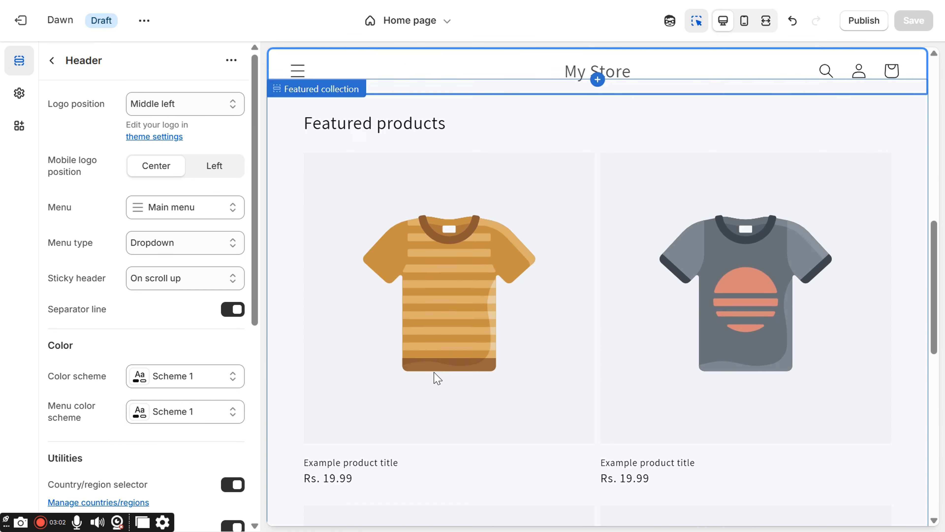
scroll(437, 377, up, 5)
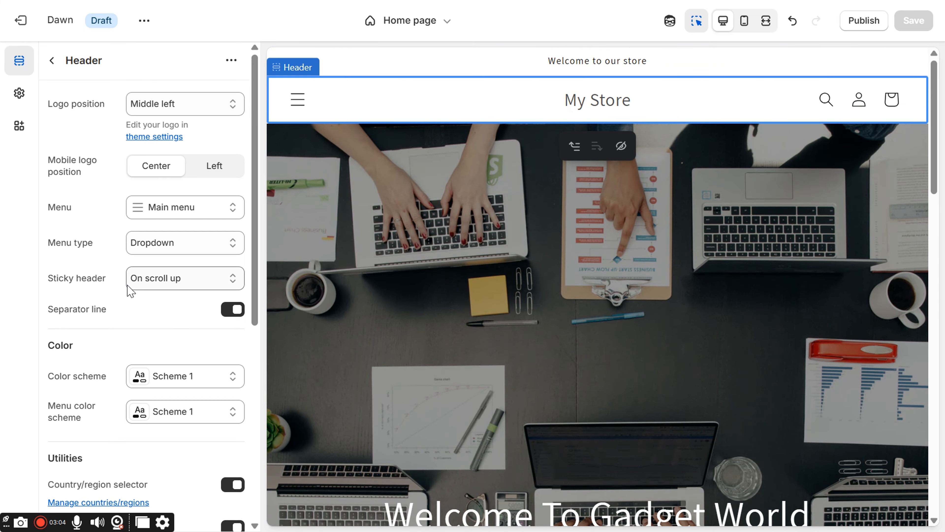
Review the header options and the theme settings categories, and check the publish confirmation for Dawn without publishing.
scroll(121, 337, down, 1)
scroll(120, 337, down, 8)
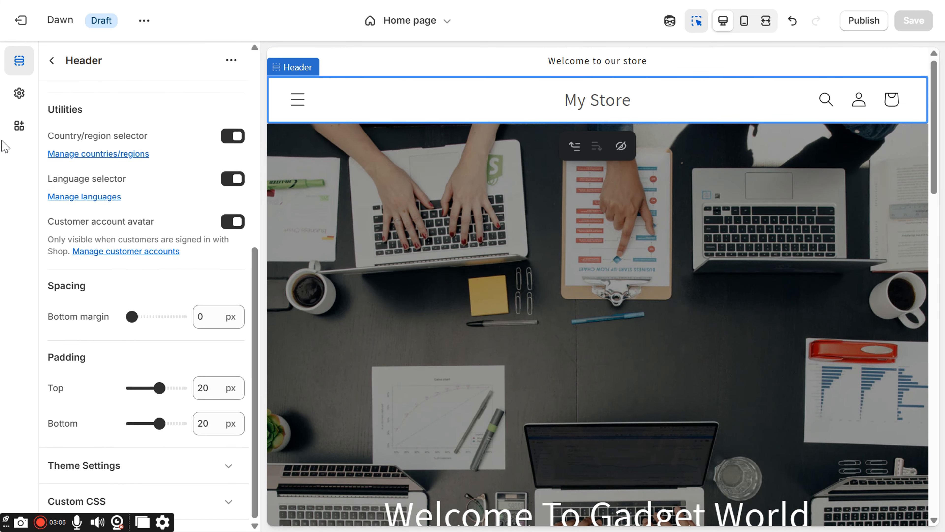
click(19, 125)
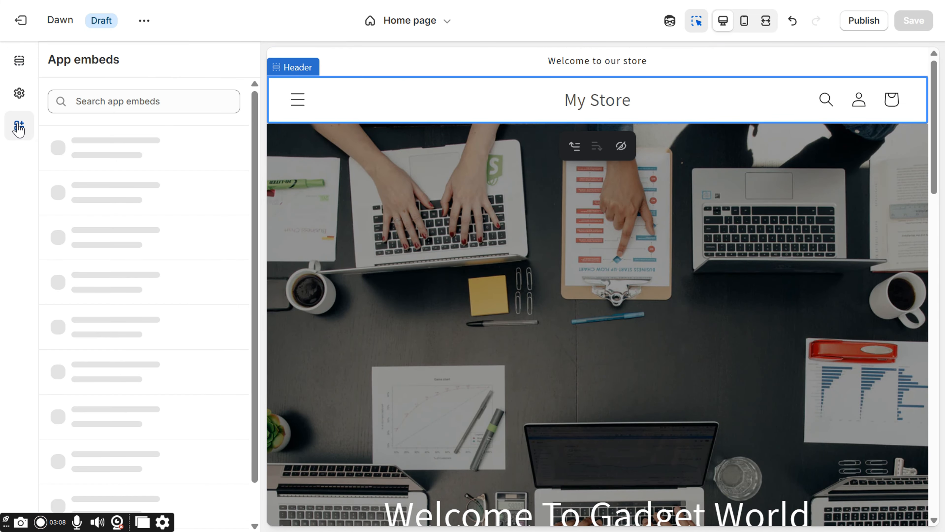
click(20, 93)
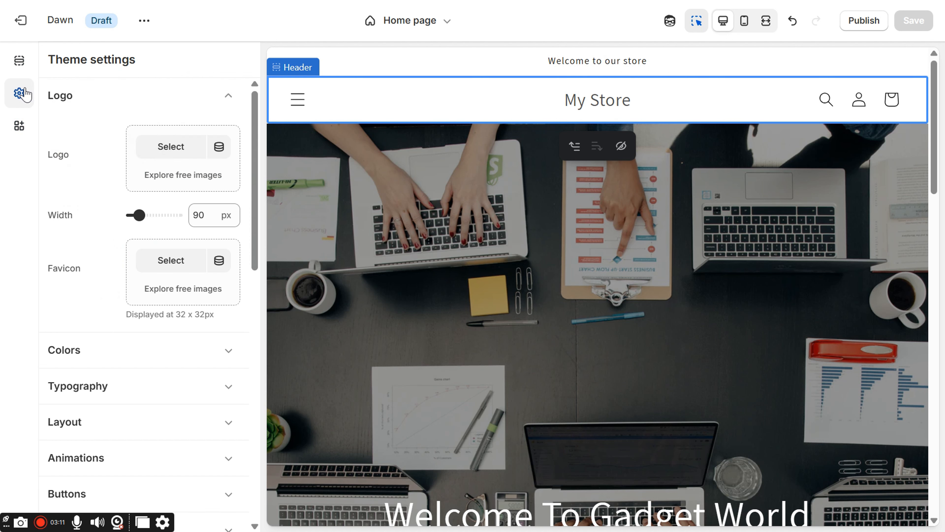
scroll(114, 239, down, 15)
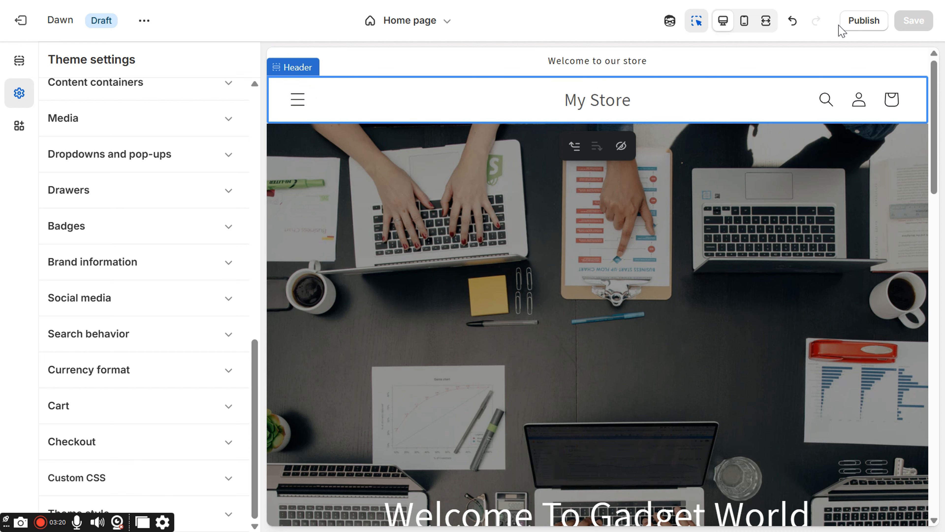
click(879, 26)
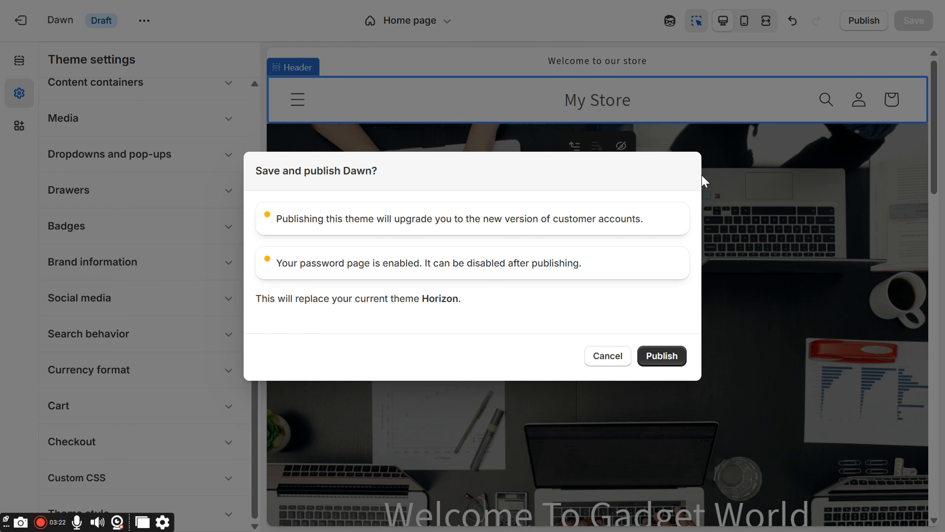
click(614, 359)
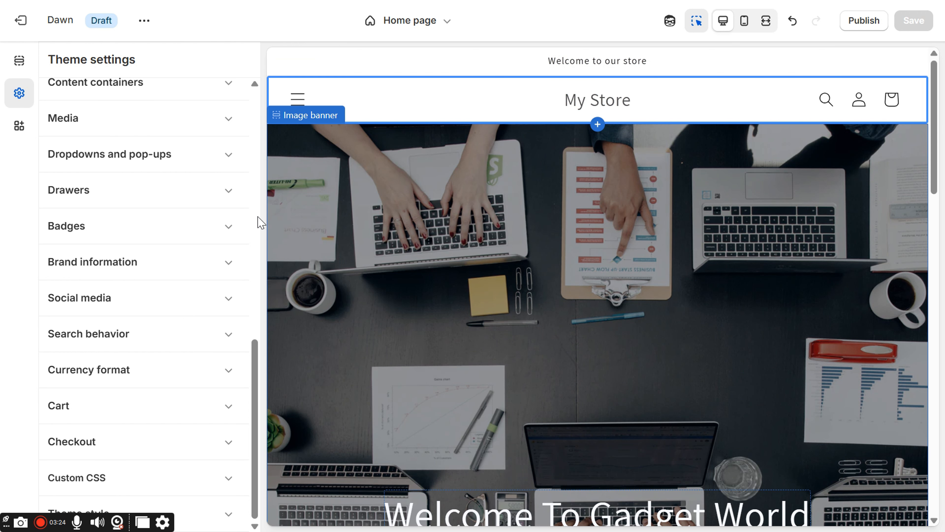
Leave the theme editor and go to the store's product collections list.
click(34, 22)
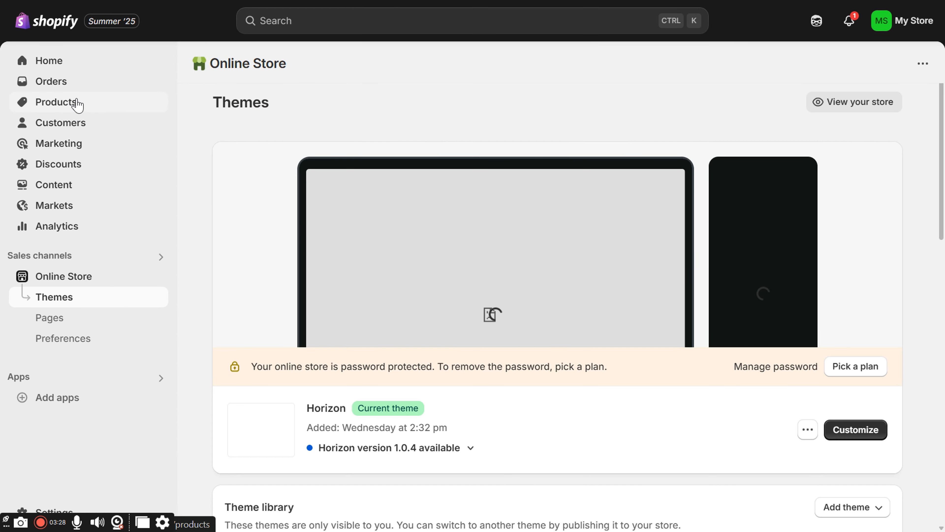
click(77, 104)
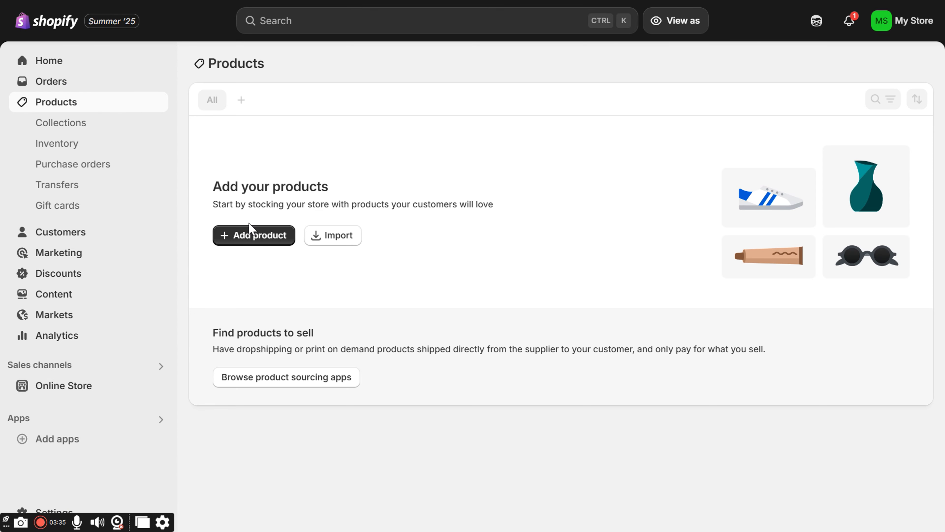
click(249, 227)
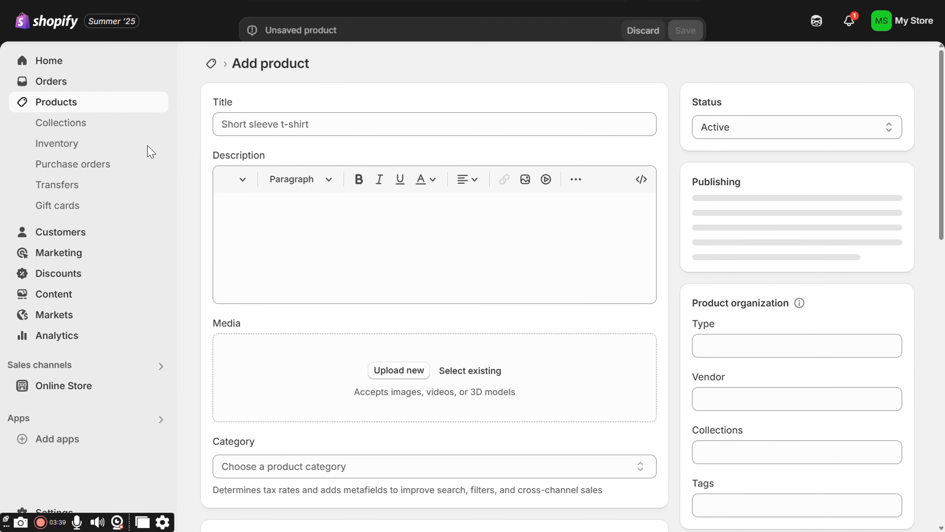
click(81, 124)
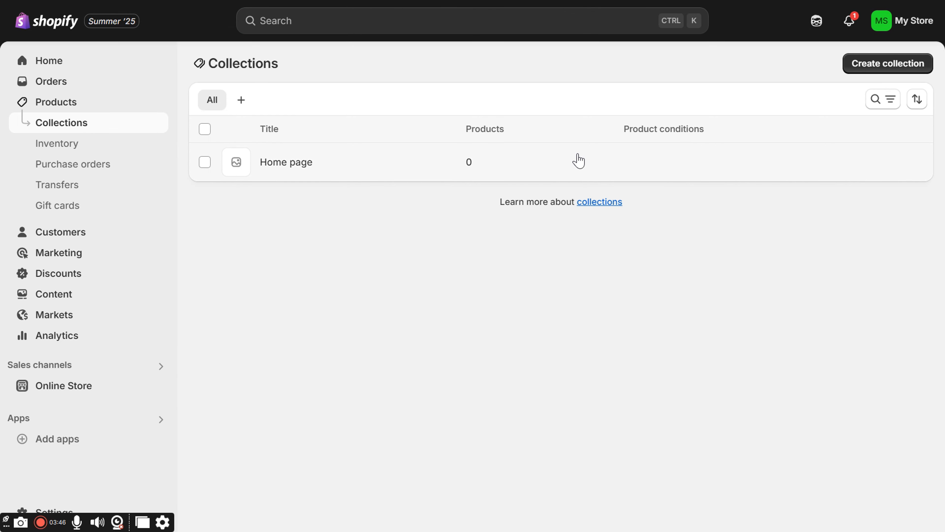
Create a new view named "Bag" in the collections list.
click(247, 104)
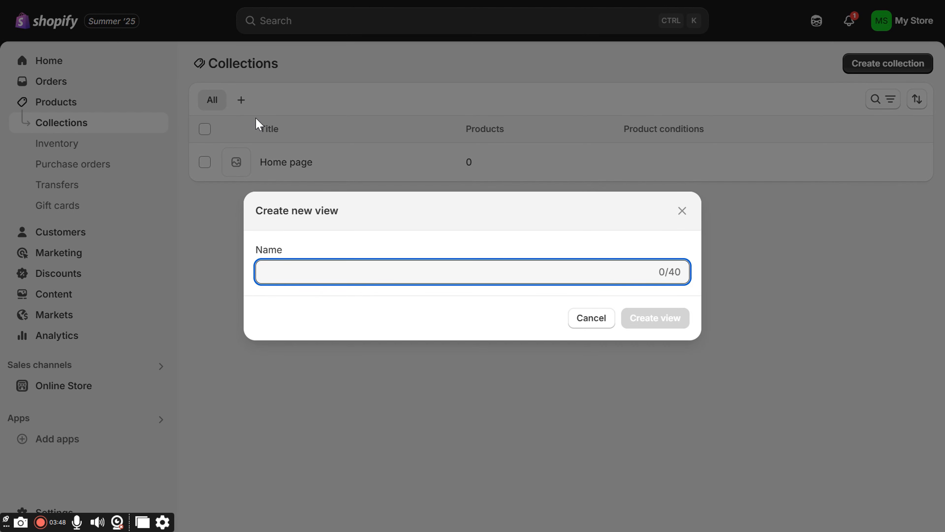
text(ba)
text(B)
text(a)
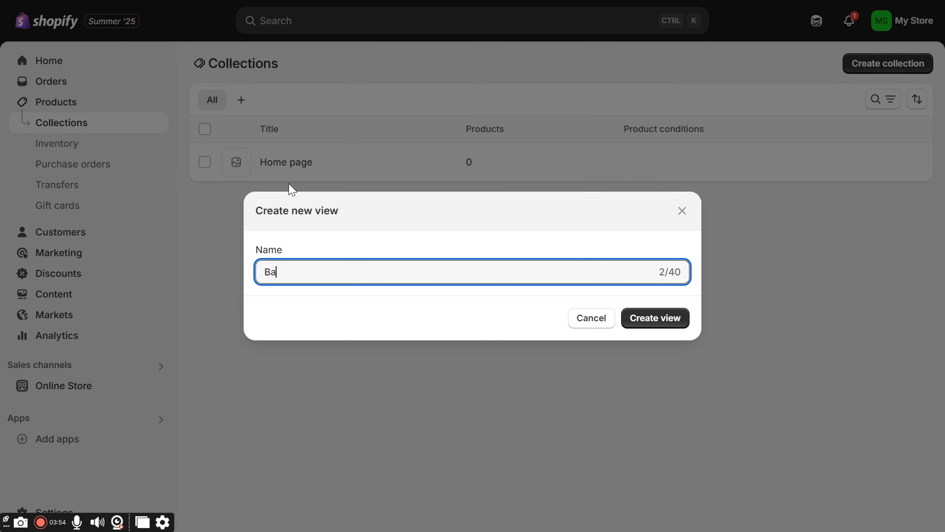
text(g)
click(643, 326)
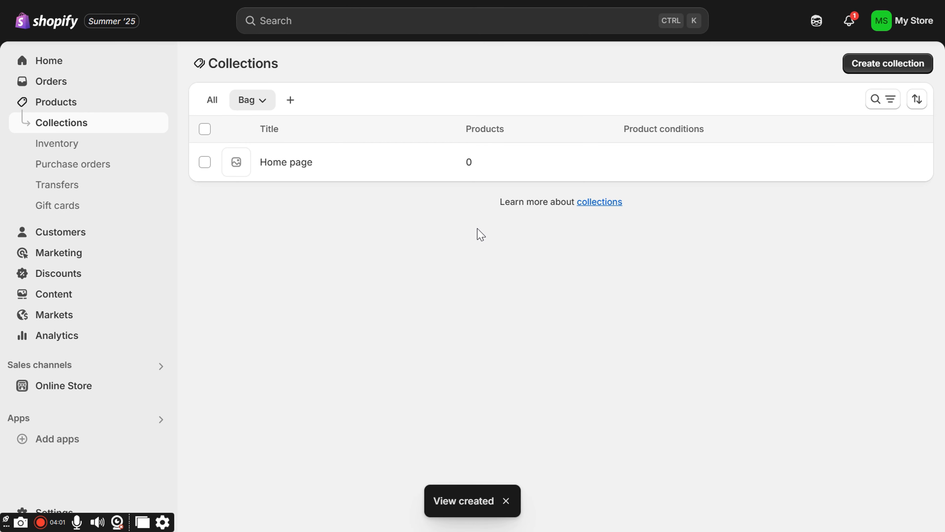
click(289, 101)
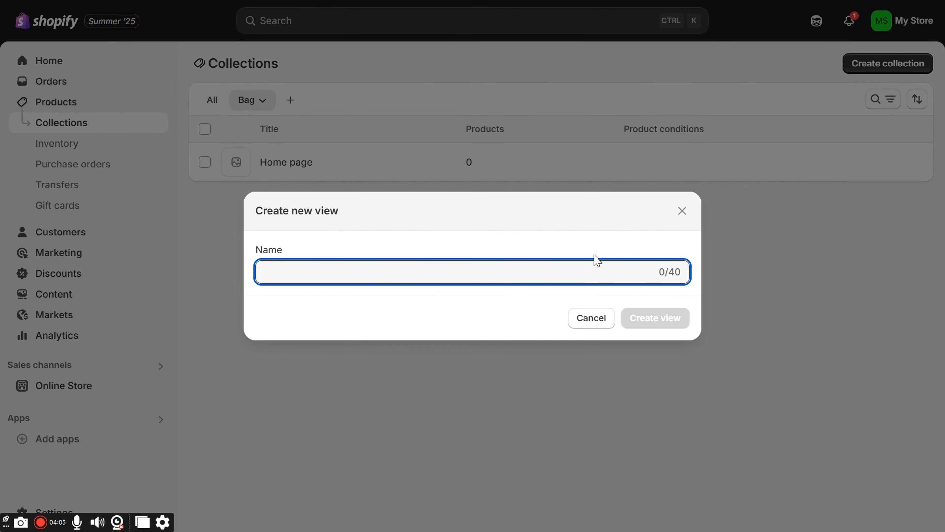
click(680, 210)
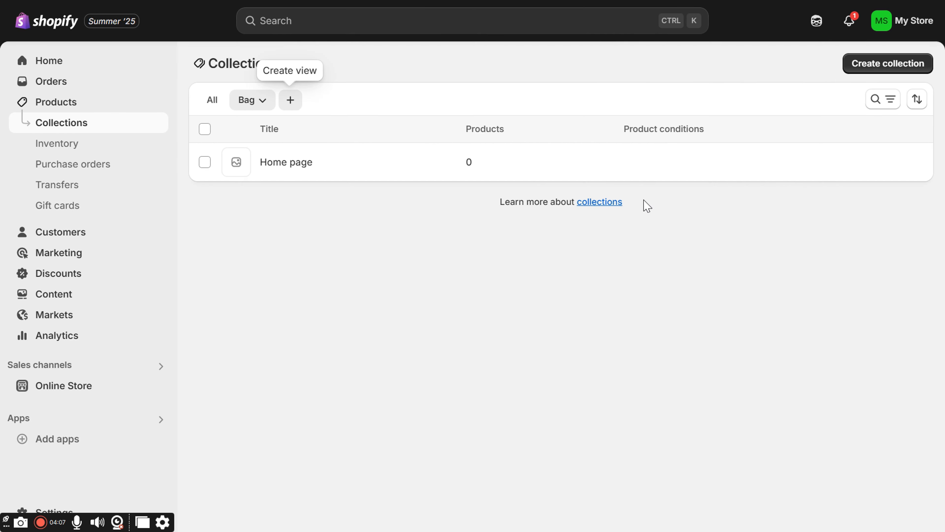
Start a new collection and title it "Bag".
click(891, 63)
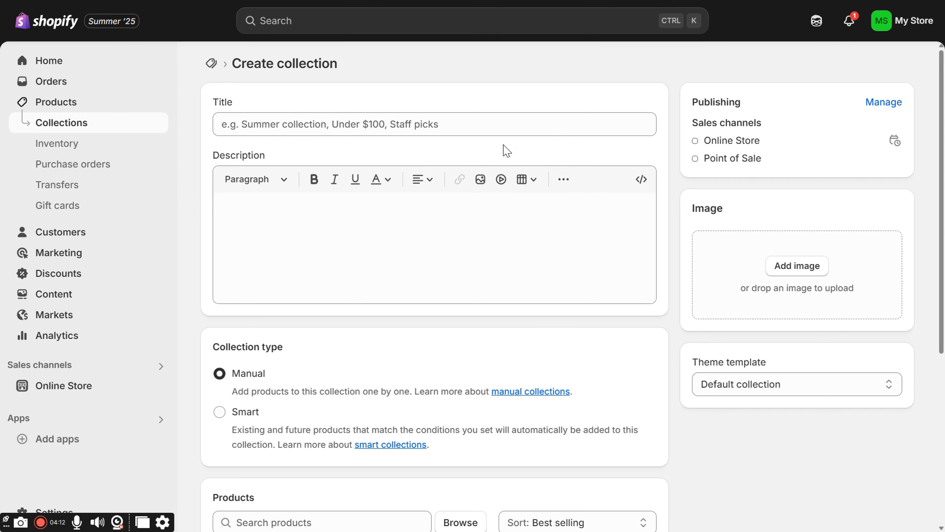
click(514, 120)
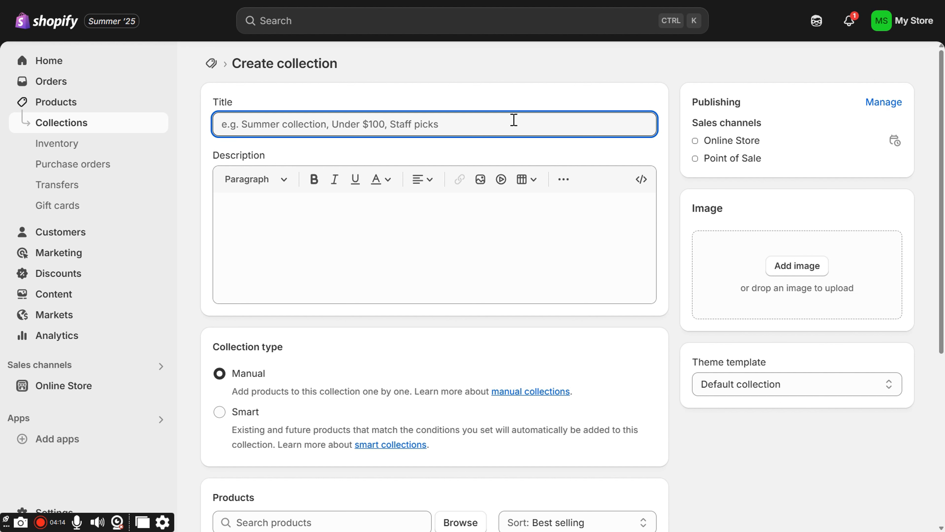
text(Bag)
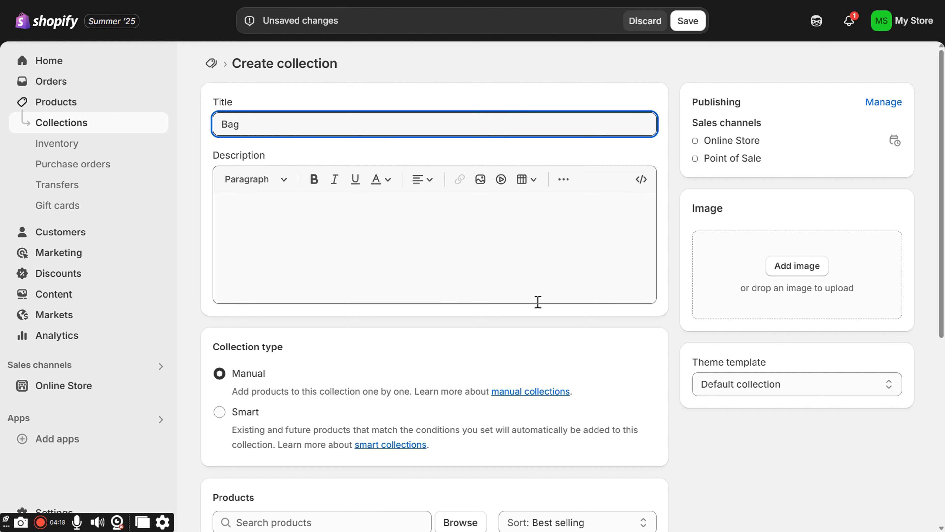
Upload the backpack image 643e7_512 from the Desktop folder bags > 1 and set it as the collection's image.
scroll(536, 300, down, 1)
click(806, 227)
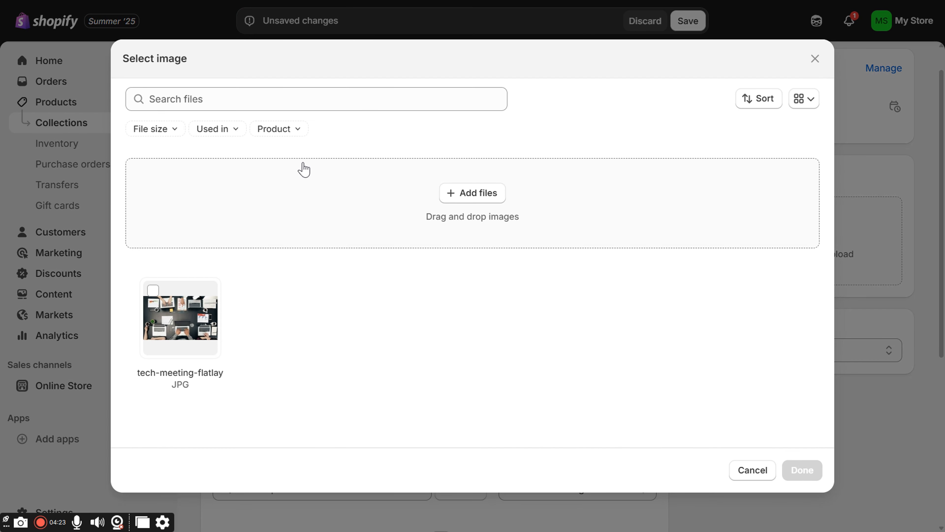
click(484, 190)
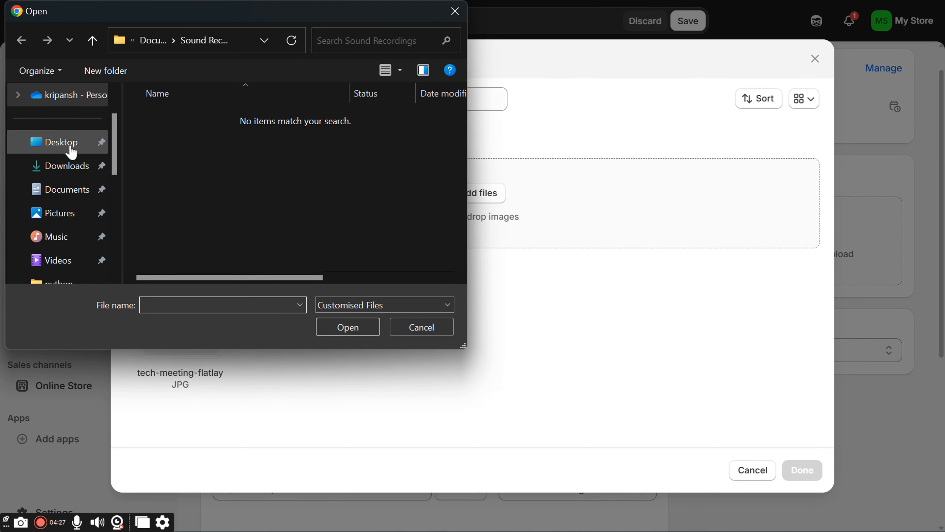
click(69, 150)
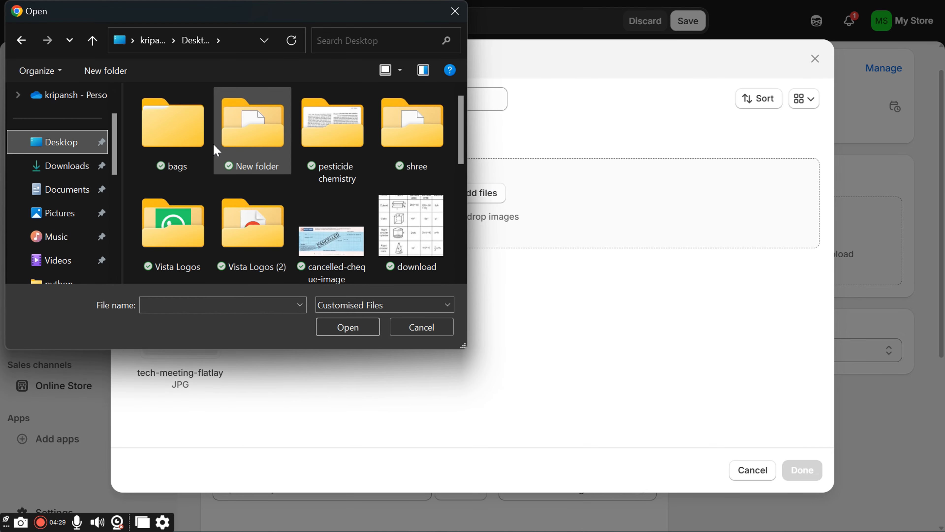
double_click(190, 137)
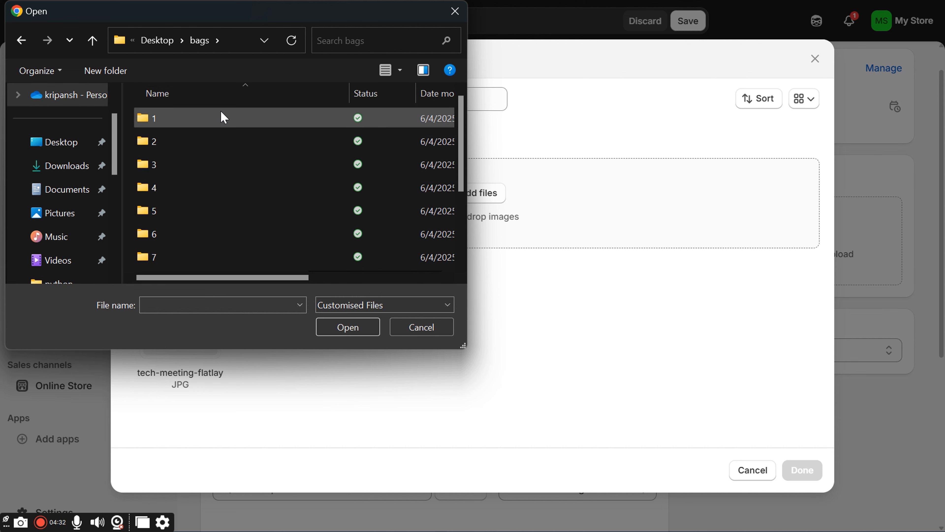
double_click(224, 117)
click(196, 139)
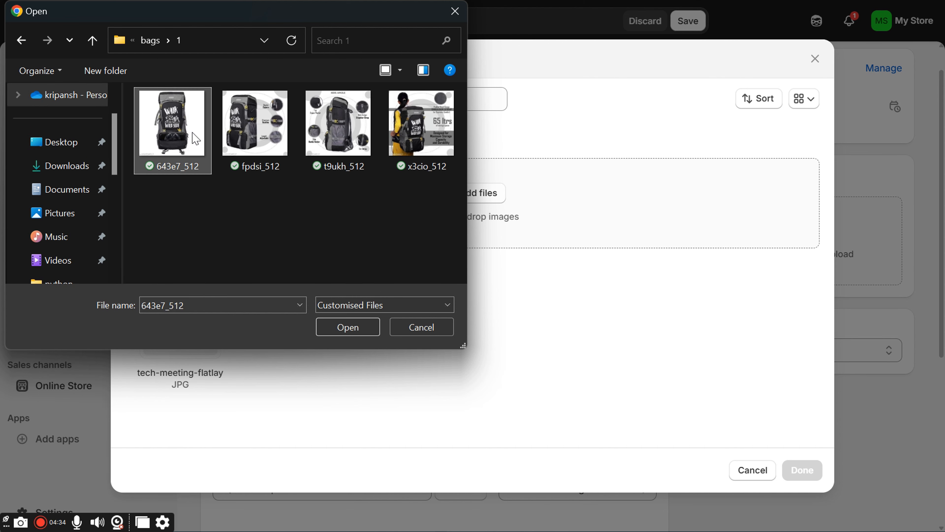
click(367, 327)
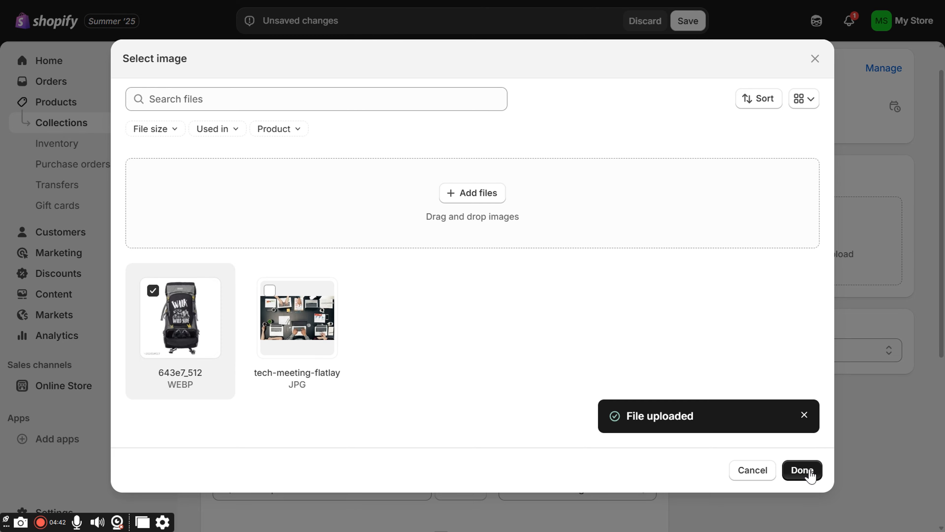
click(802, 468)
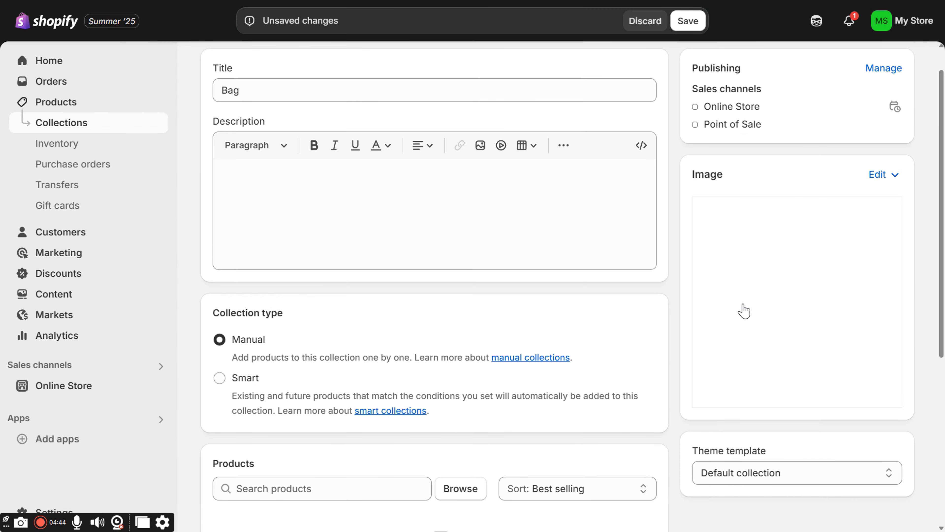
Look over the new collection's type, products and search engine listing, and save the "Bag" collection.
scroll(643, 294, up, 1)
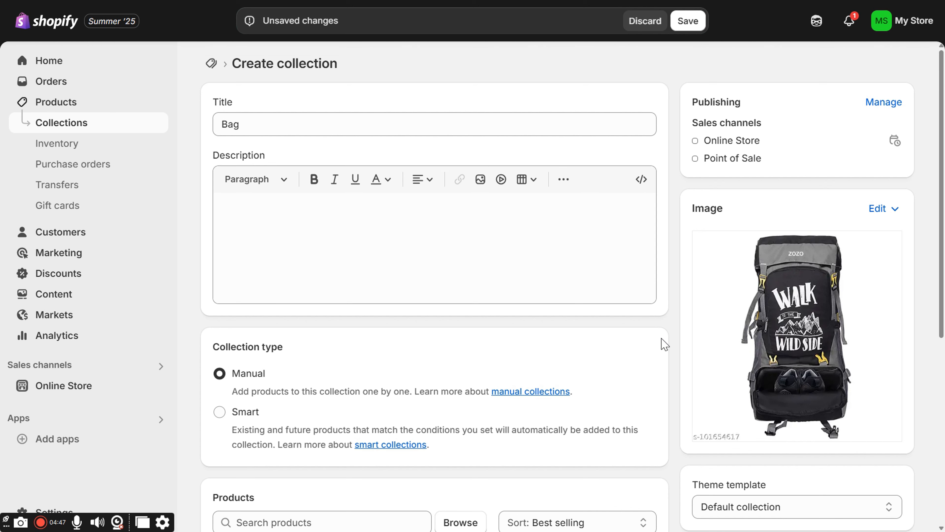
scroll(573, 312, down, 4)
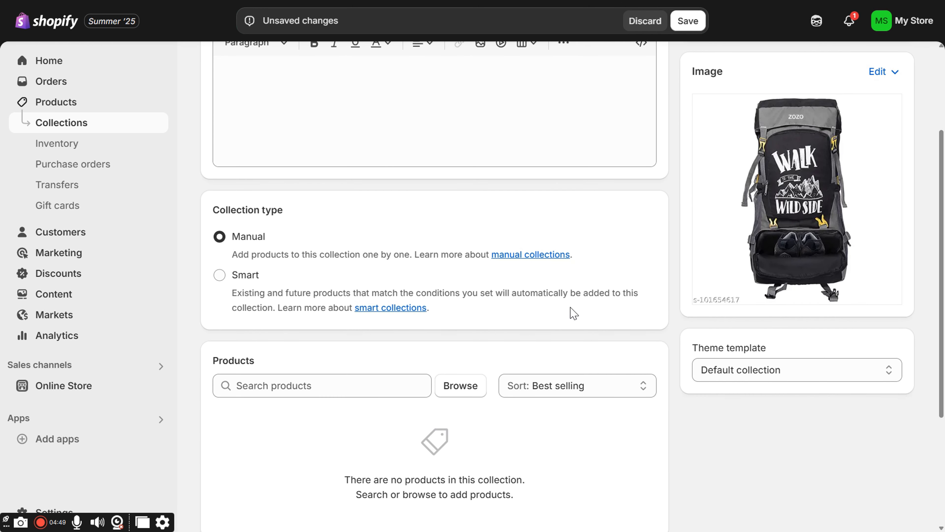
scroll(476, 259, up, 4)
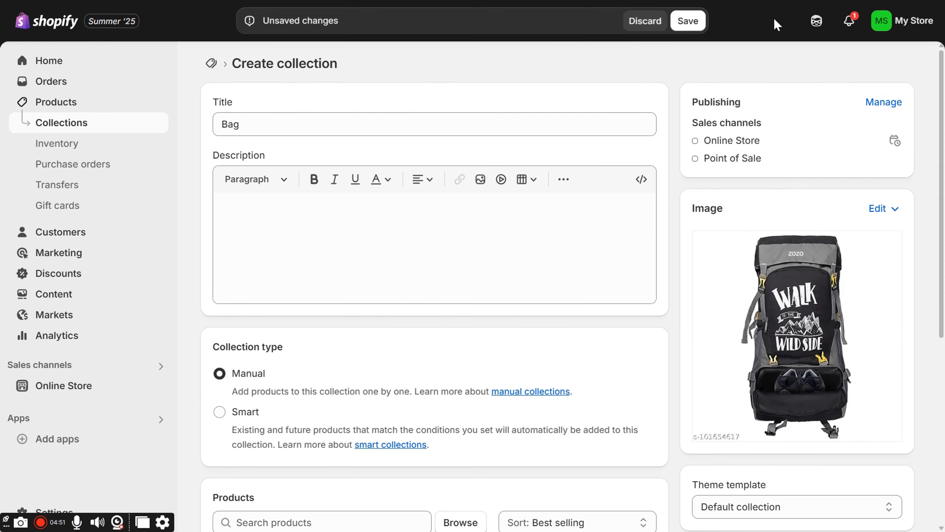
scroll(666, 80, down, 9)
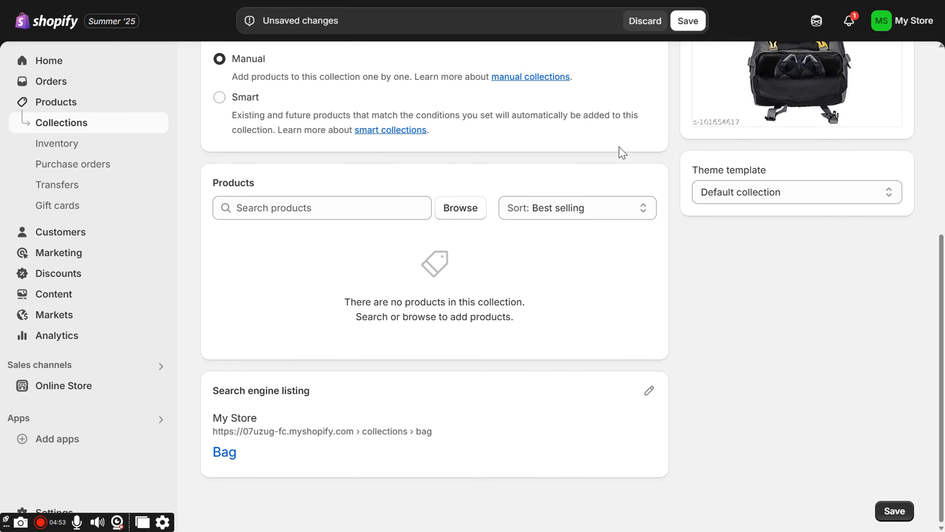
scroll(620, 152, up, 9)
click(684, 23)
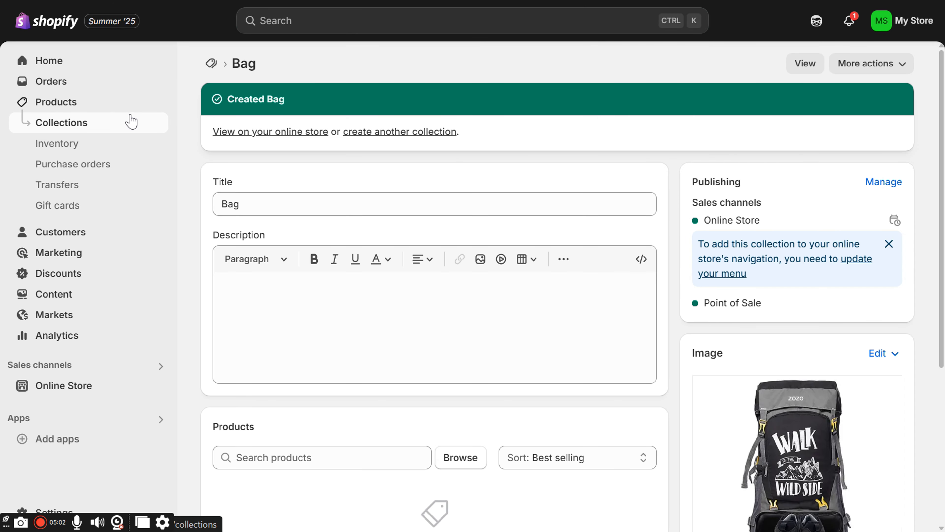
Start adding a new product to the store and title it "school bag".
click(104, 108)
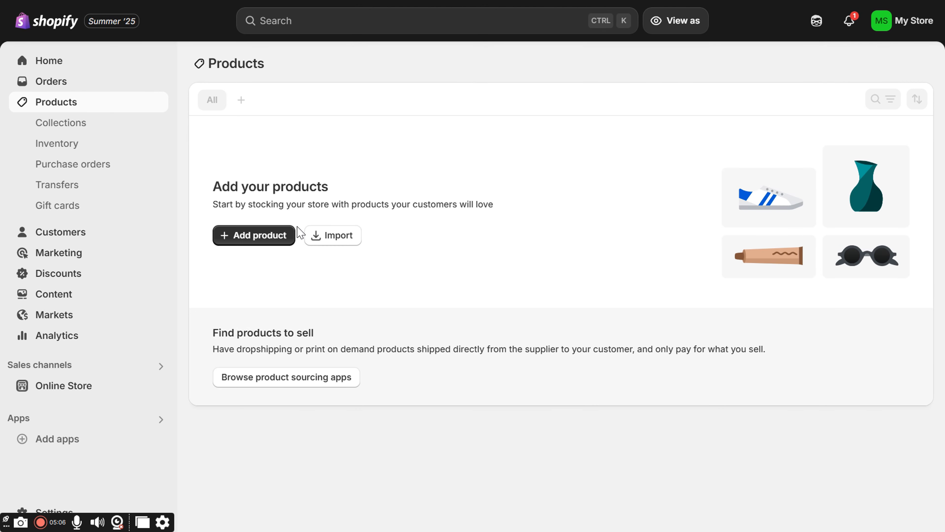
click(270, 241)
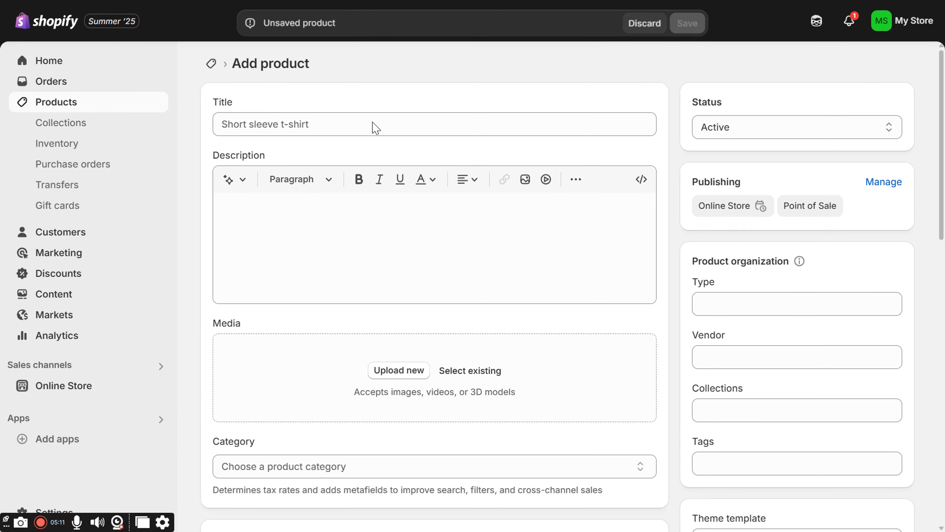
click(373, 123)
text(a)
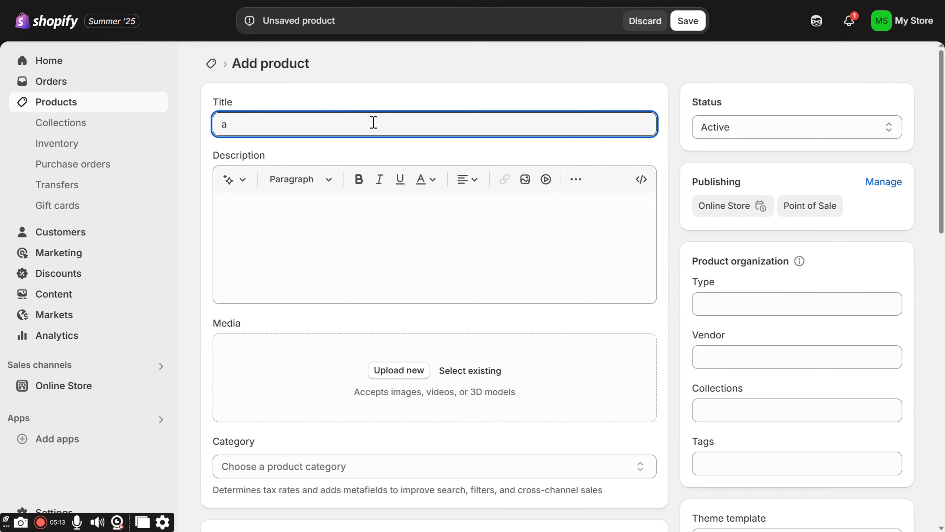
key(BackSpace)
text(ca)
key(BackSpace)
key(BackSpace)
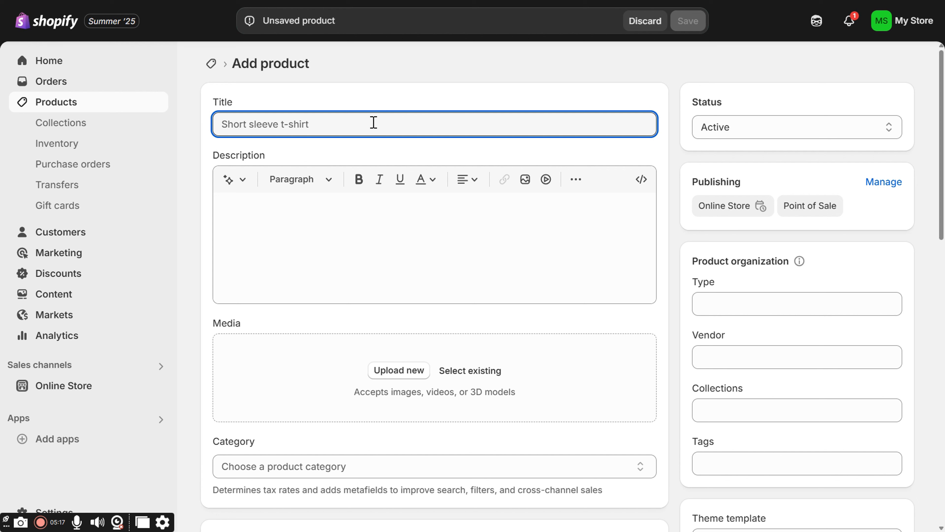
text(school bag)
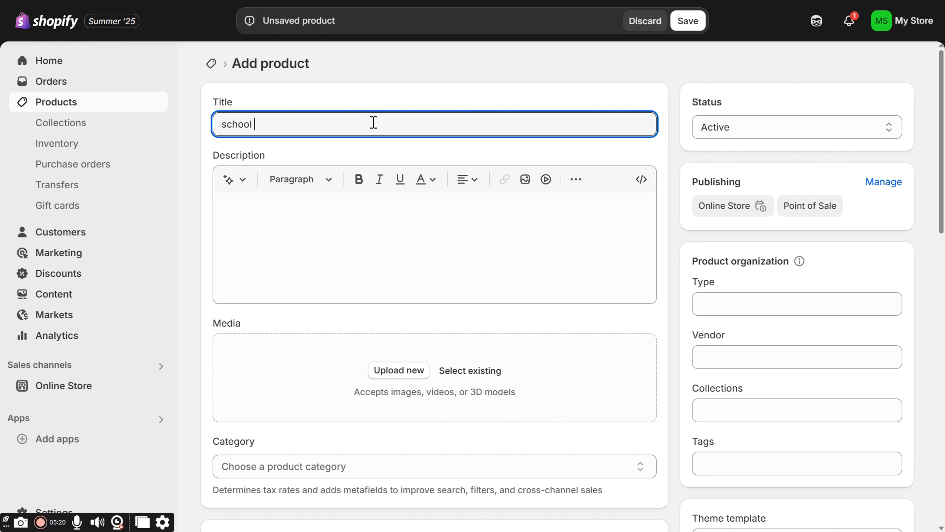
Enter "description by chat gpt like example" as the product's description.
click(439, 251)
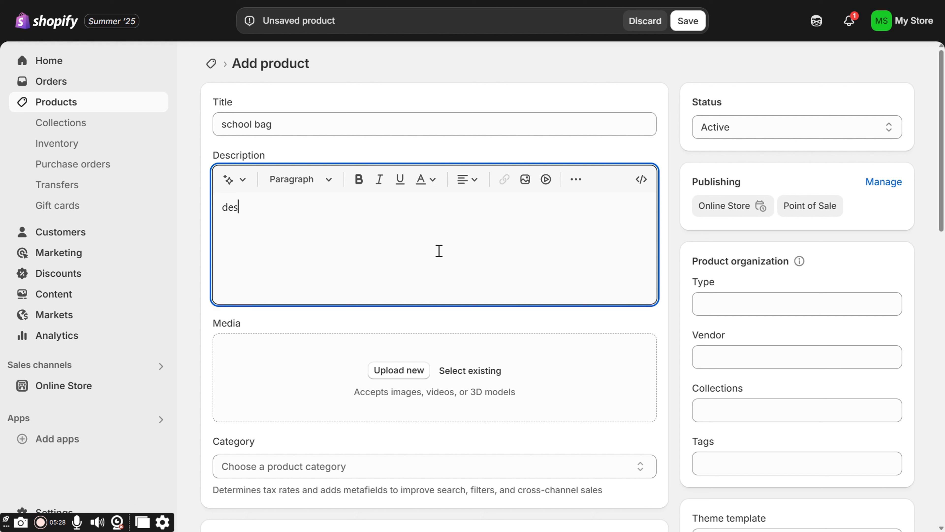
text(description by chat gpt like e)
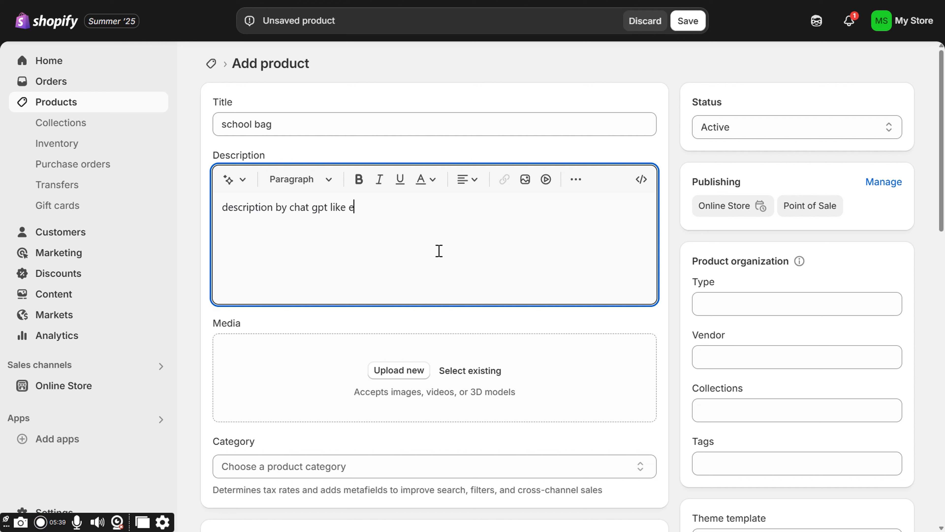
text(ample)
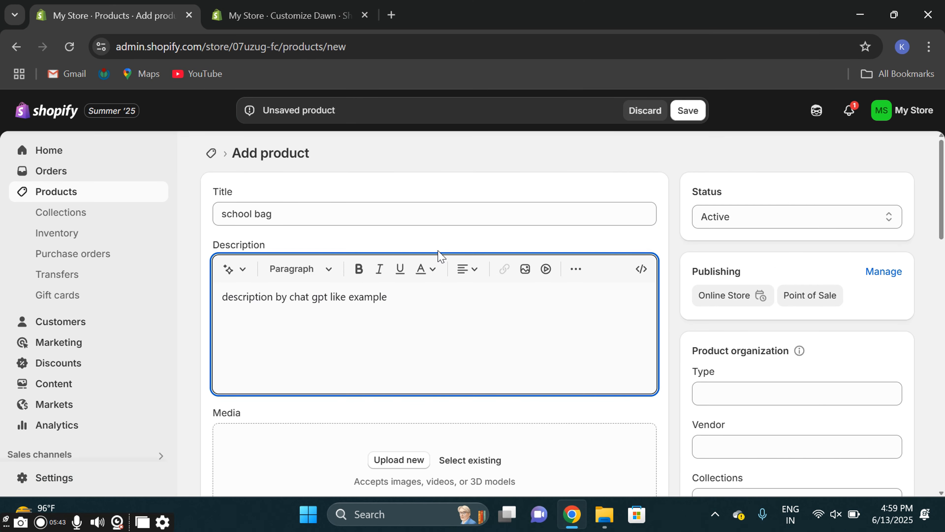
Switch to ChatGPT by opening chatgpt.com in a new browser tab.
click(390, 16)
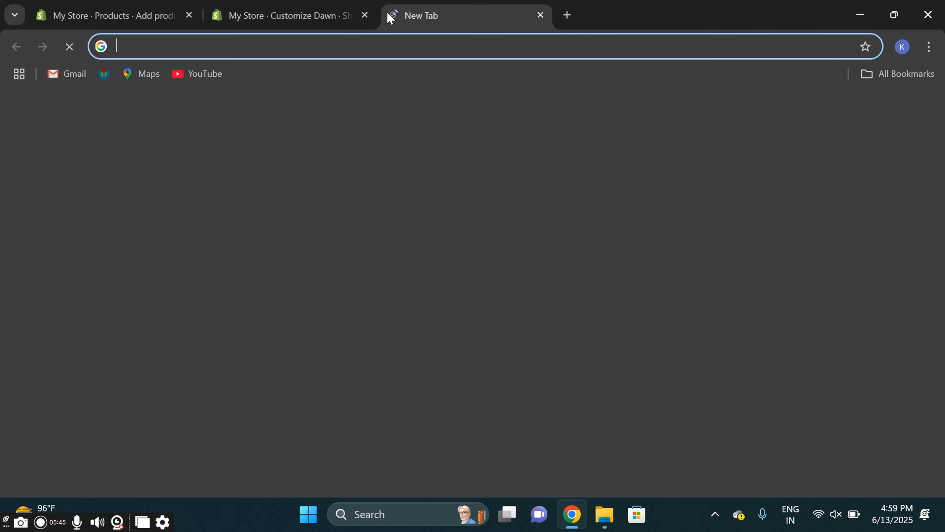
text(chat)
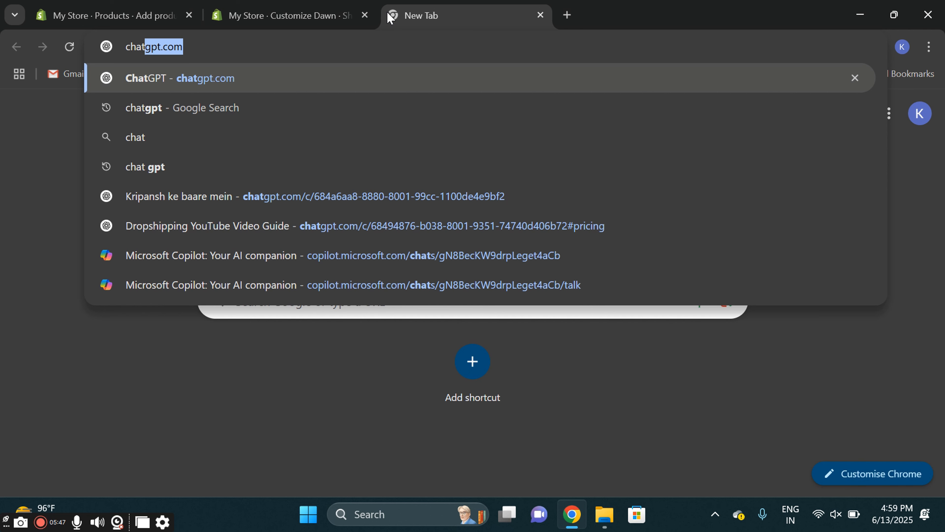
key(Return)
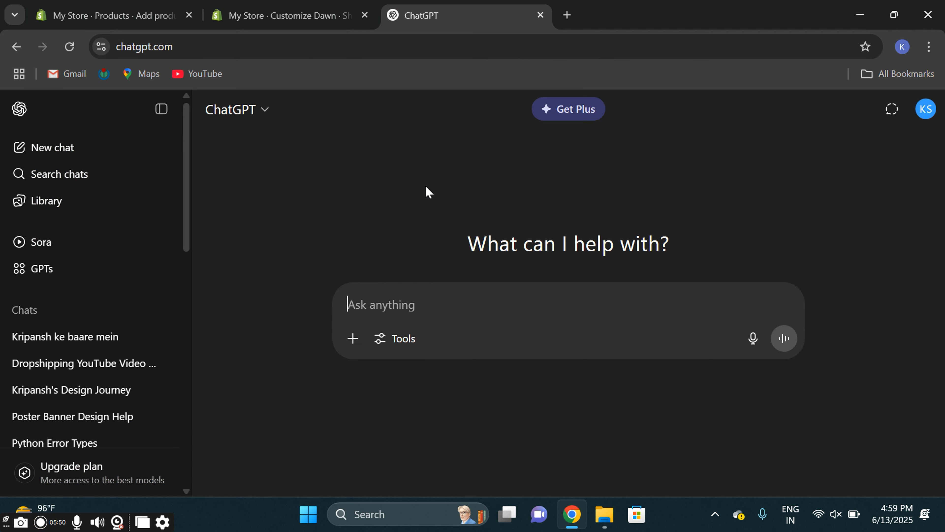
Ask ChatGPT "give me discription for my bag in my shopify shop" and read through its reply.
text(give n)
key(BackSpace)
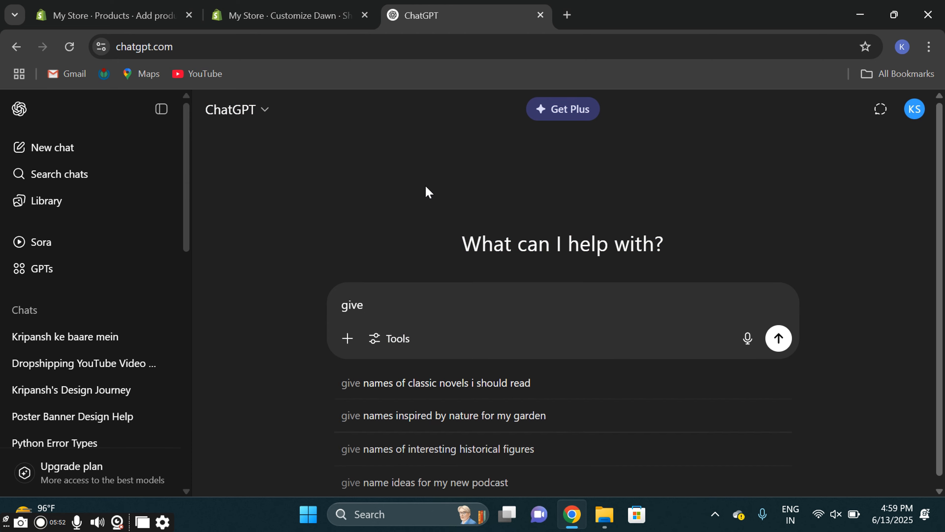
text(e me di)
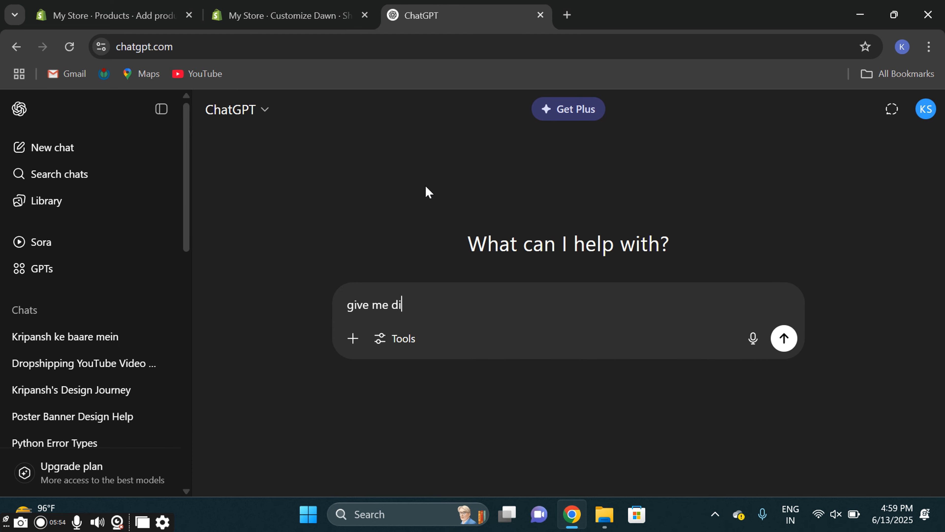
text(scription for my bag in my shop)
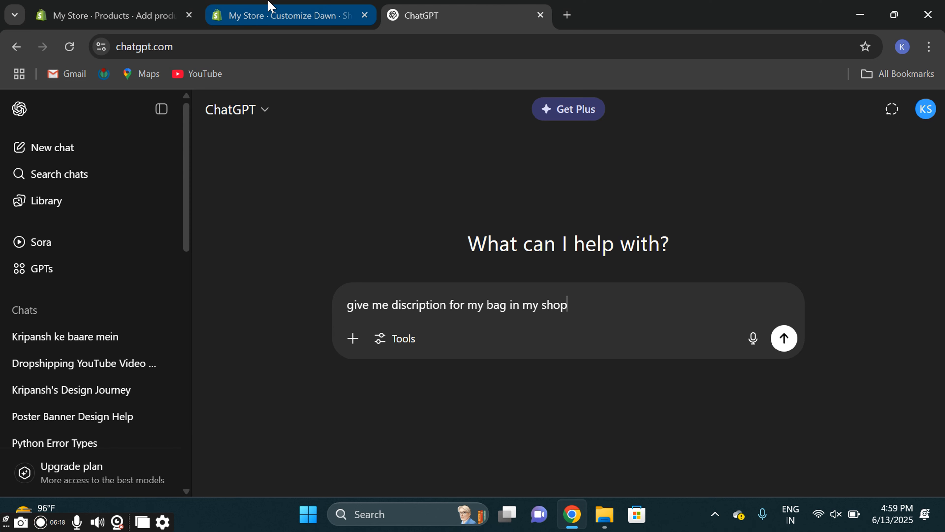
click(270, 10)
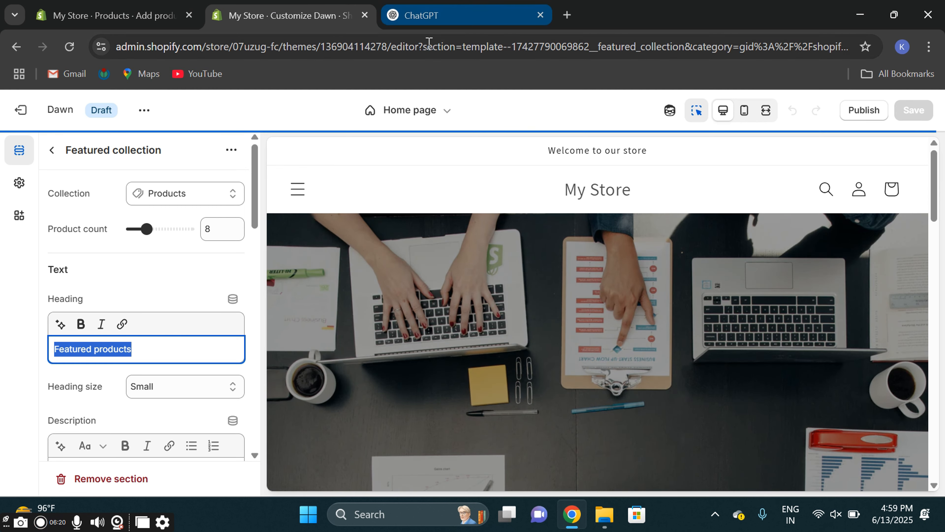
click(439, 6)
text(i)
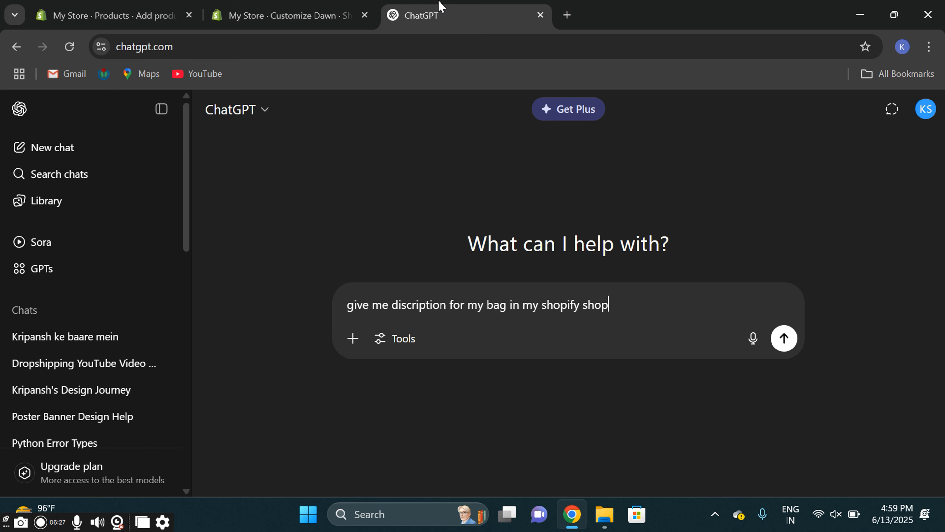
key(Return)
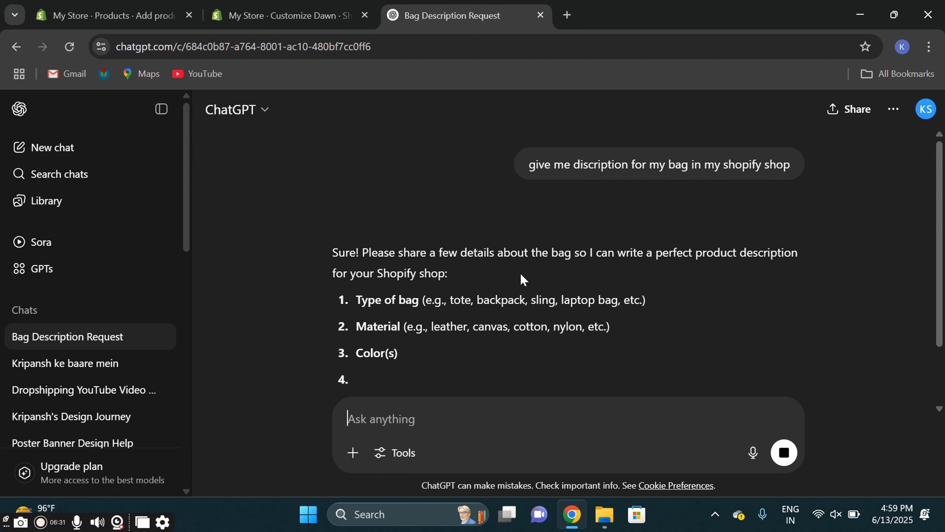
scroll(521, 274, down, 2)
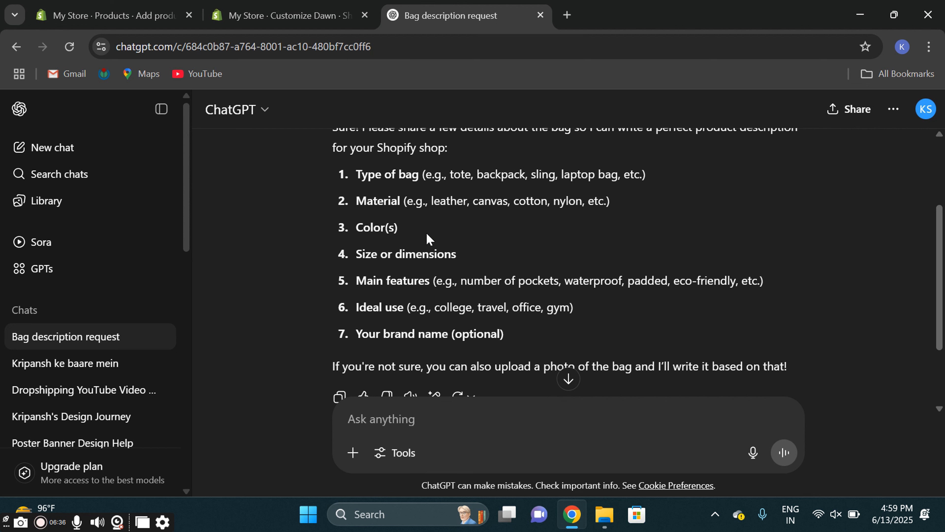
Look up Meesho on Google in a new browser tab and open the Meesho shopping site.
click(568, 15)
text(mesh)
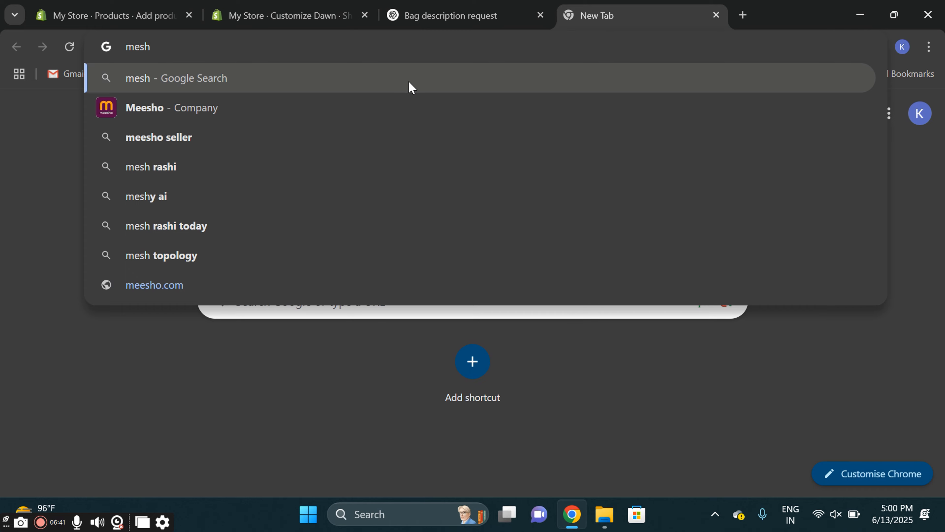
click(400, 105)
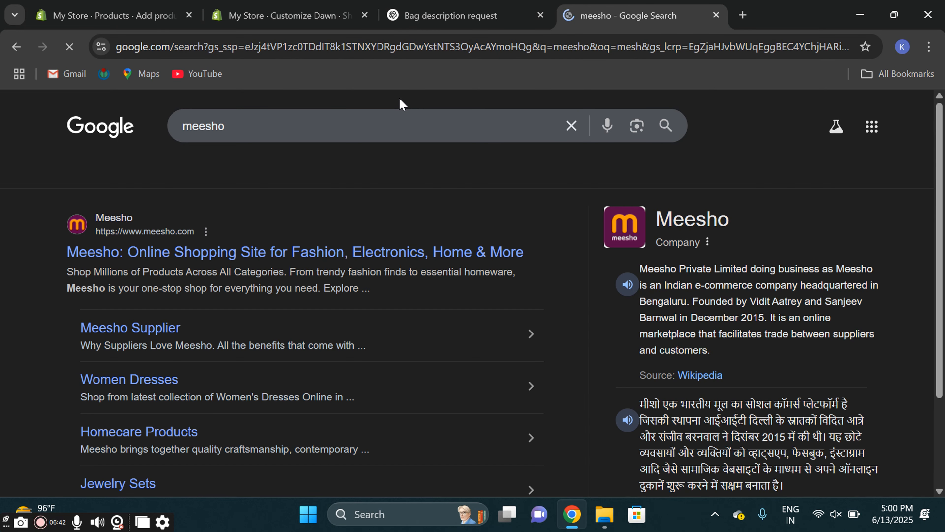
click(230, 248)
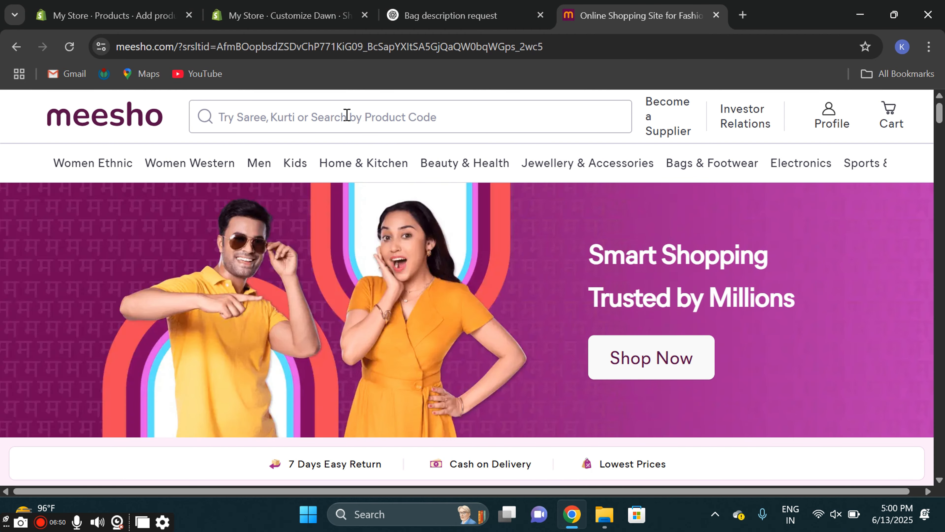
Search the Meesho shop for "bag".
click(347, 115)
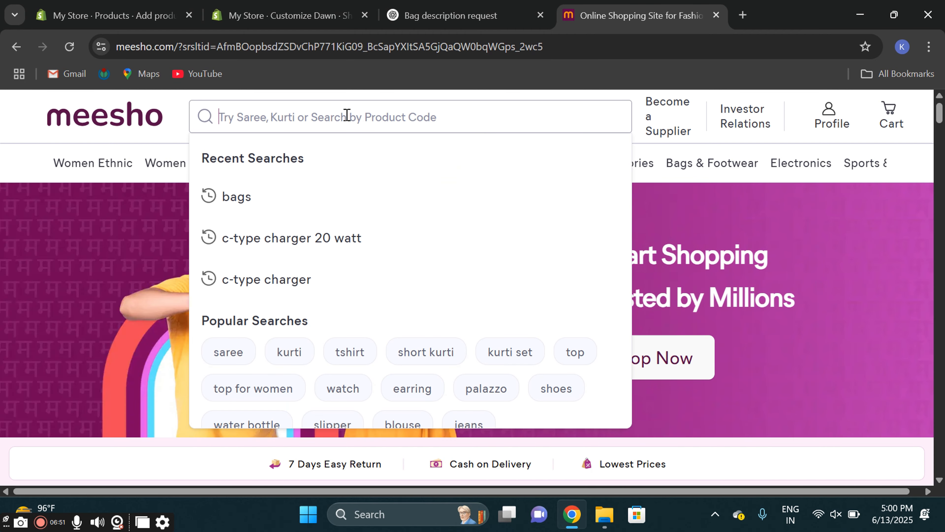
text(bag)
key(Return)
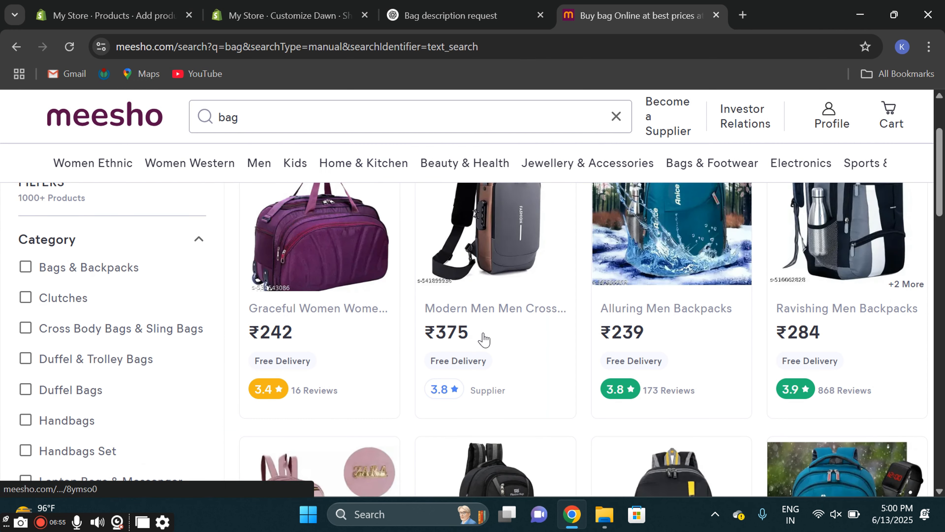
Open the ₹375 crossbody sling bag listing and copy its product details text from Name through the shoulder straps paragraph.
click(490, 242)
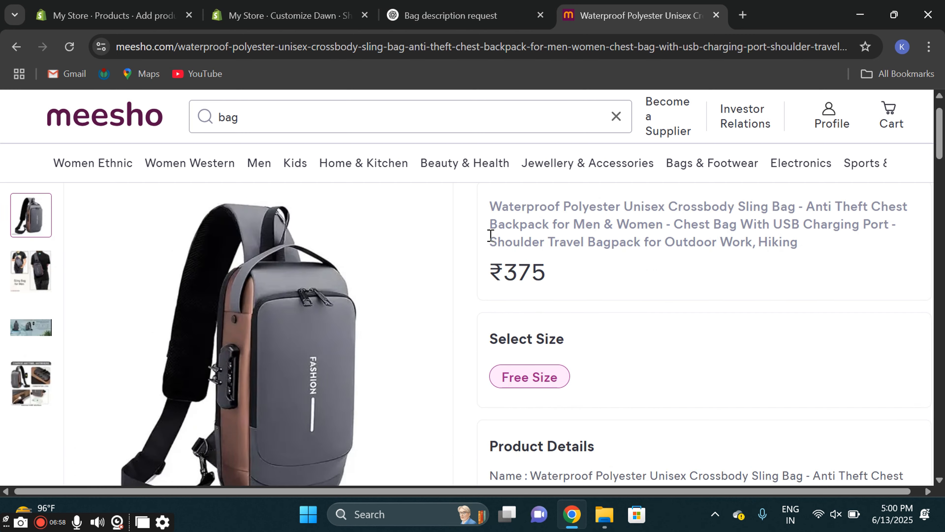
scroll(592, 309, down, 2)
scroll(512, 364, down, 3)
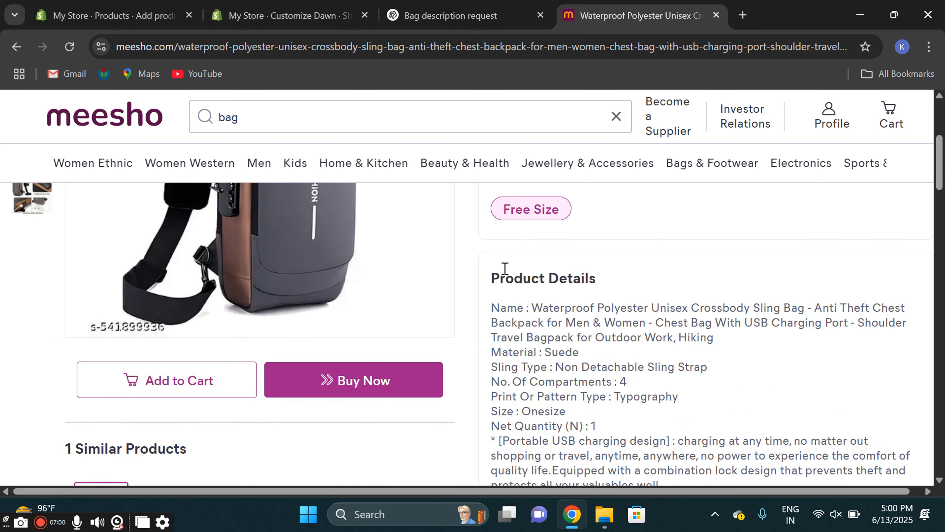
drag(494, 273, 648, 415)
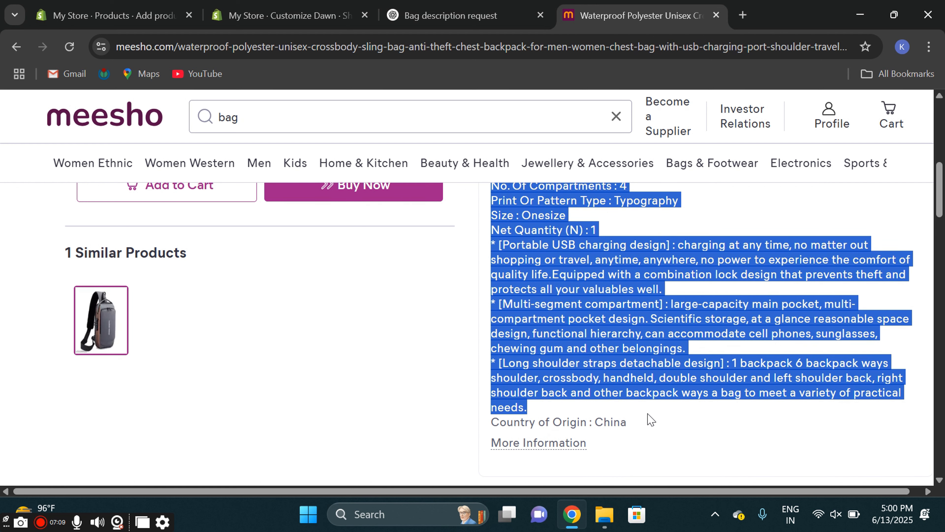
Send ChatGPT the copied bag details in the existing chat, followed by "give me discription".
click(446, 16)
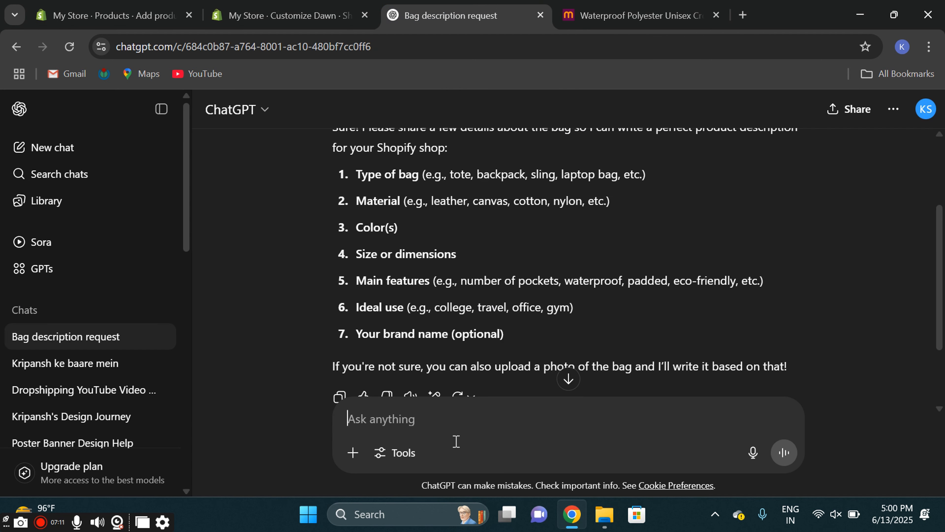
click(451, 404)
key(ctrl+v)
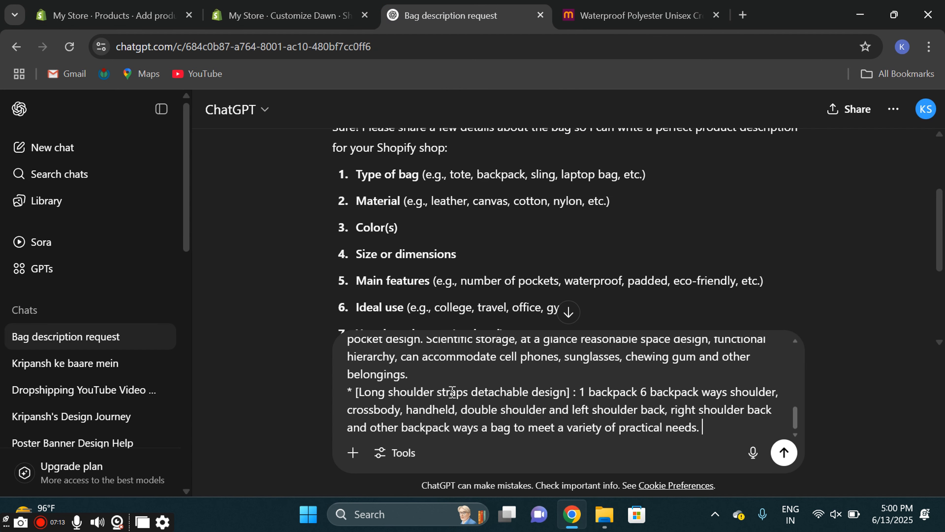
text(give me discription)
key(Return)
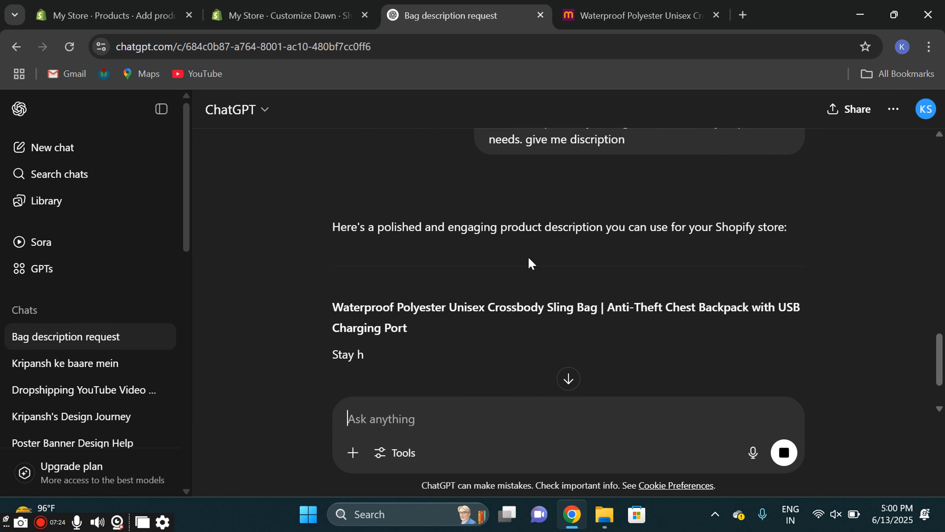
Read through ChatGPT's bag description and copy it from the product title to the size line.
scroll(528, 264, down, 3)
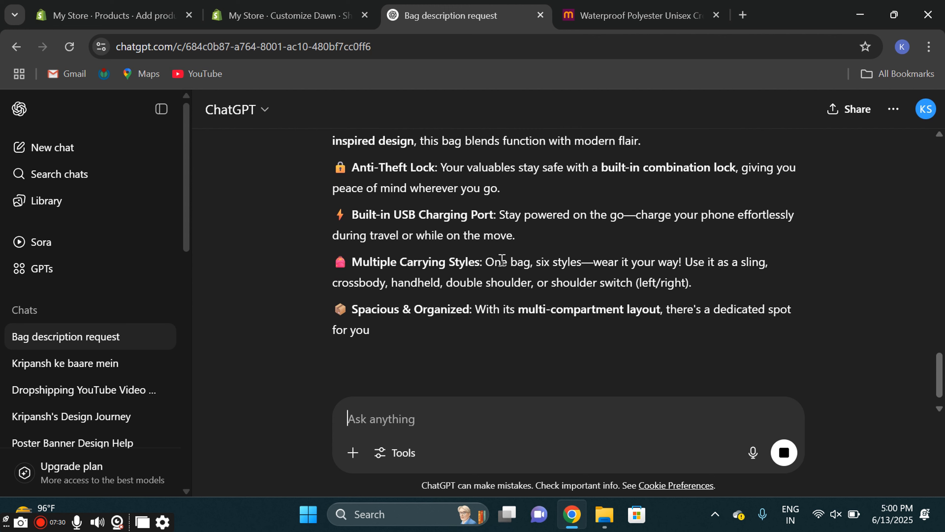
scroll(423, 281, down, 6)
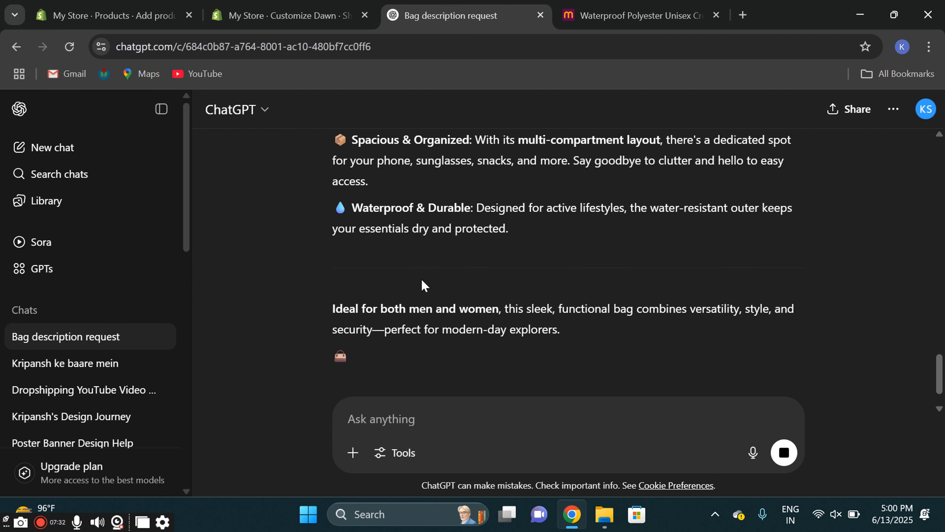
scroll(423, 285, up, 12)
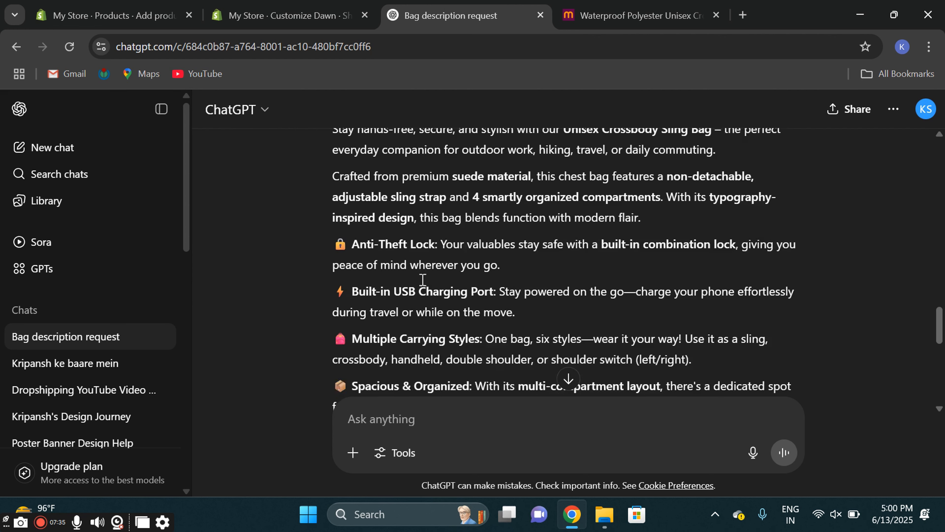
drag(306, 260, 453, 212)
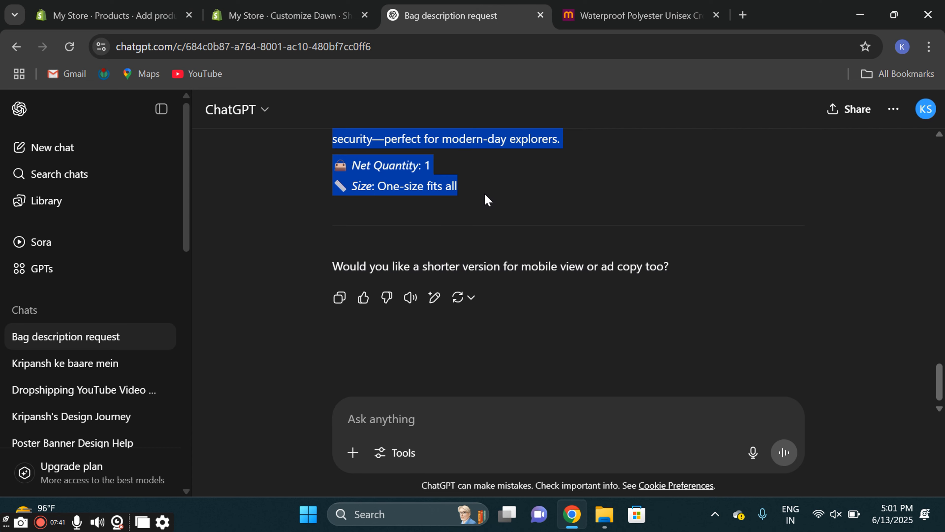
Return to the Shopify product form and replace the school bag's placeholder description with the copied ChatGPT text.
click(255, 8)
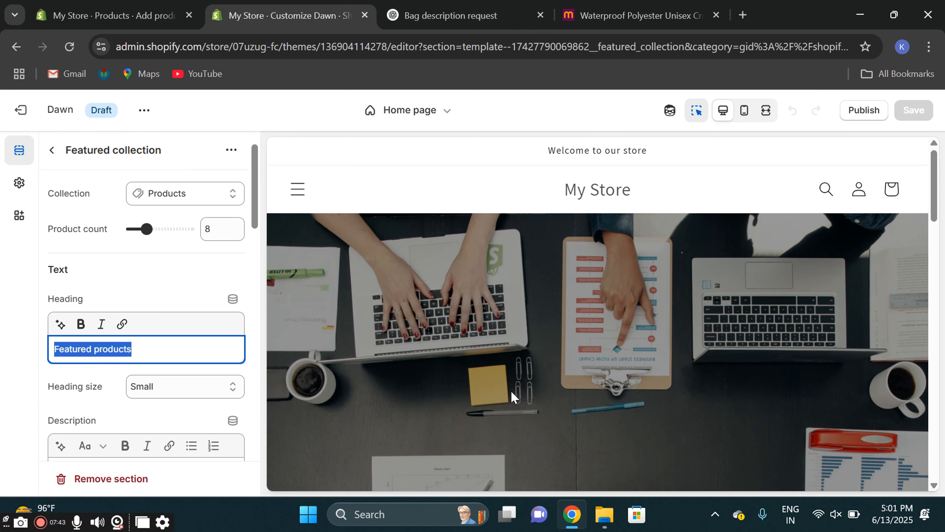
click(462, 5)
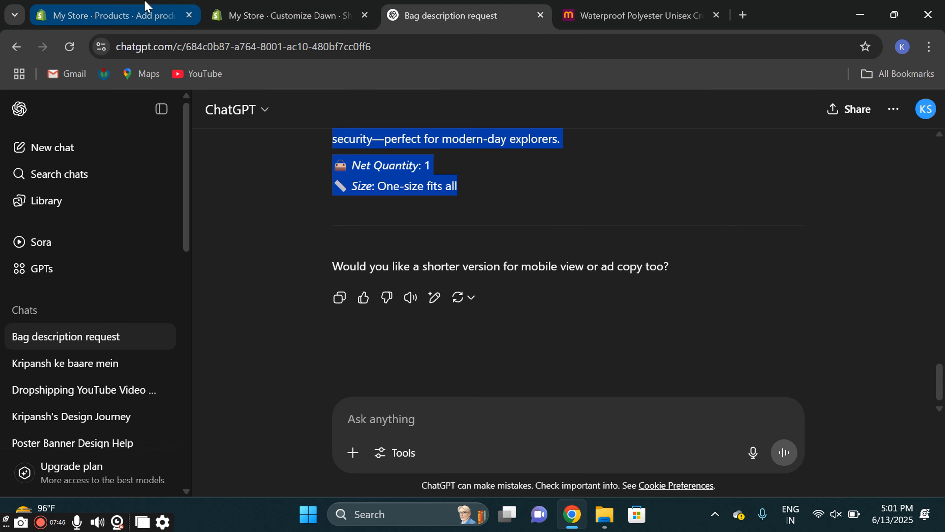
click(147, 9)
key(BackSpace)
key(BackSpace)
key(BackSpace)
key(BackSpace)
key(BackSpace)
key(BackSpace)
key(BackSpace)
key(BackSpace)
key(BackSpace)
key(BackSpace)
key(BackSpace)
key(BackSpace)
key(BackSpace)
key(BackSpace)
key(BackSpace)
key(BackSpace)
key(BackSpace)
key(BackSpace)
key(BackSpace)
key(BackSpace)
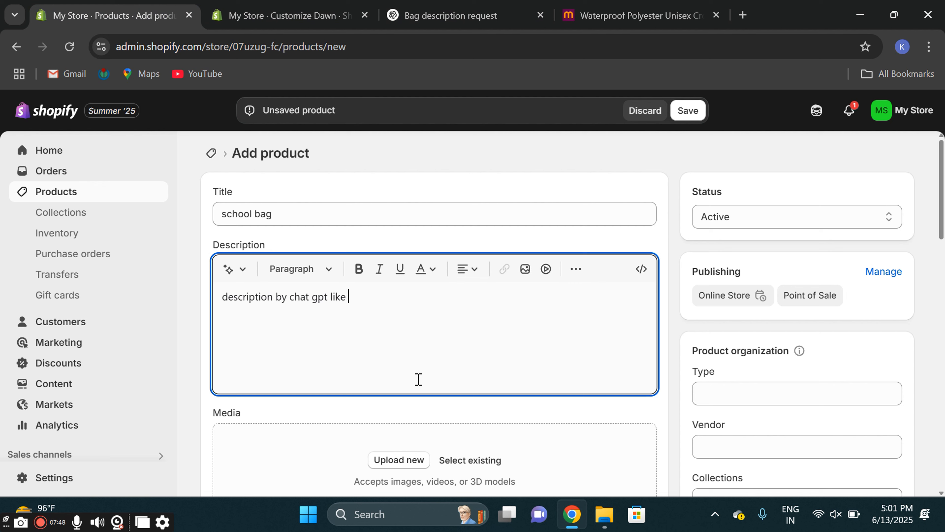
key(ctrl+v)
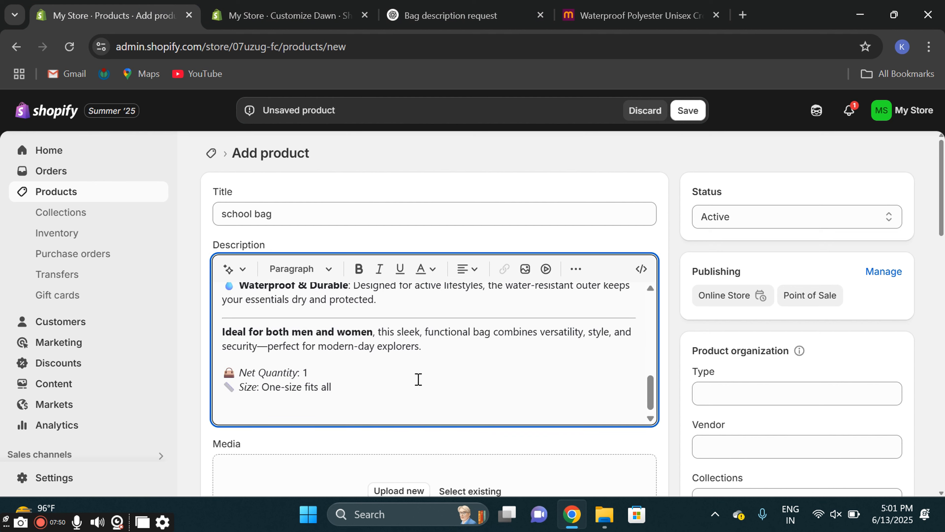
scroll(416, 376, up, 10)
scroll(402, 402, down, 10)
Upload all four backpack images from folder 1 inside the Desktop's bags folder to the product's media.
scroll(387, 447, down, 4)
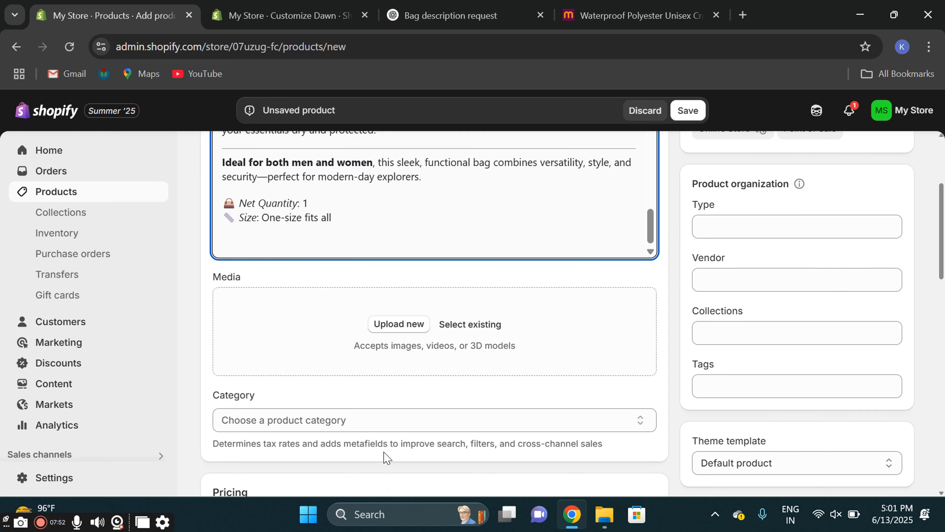
click(401, 300)
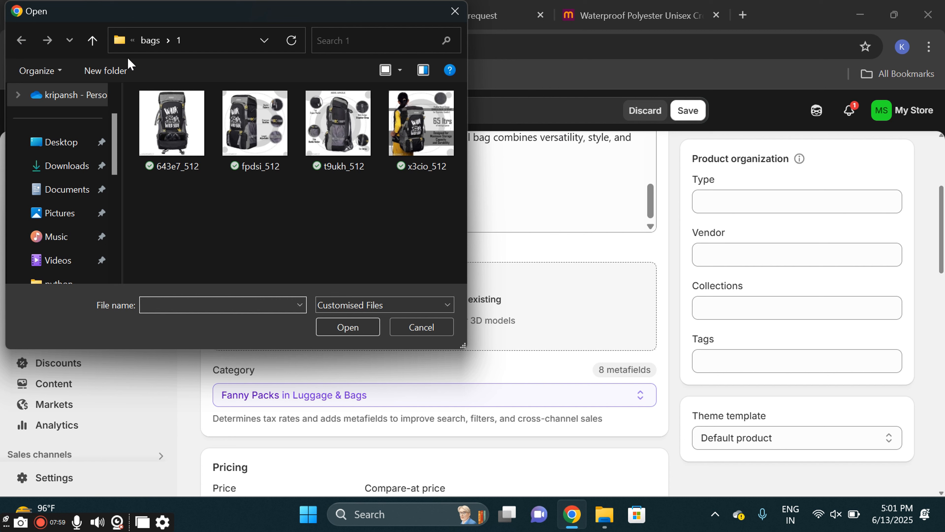
click(149, 39)
double_click(198, 145)
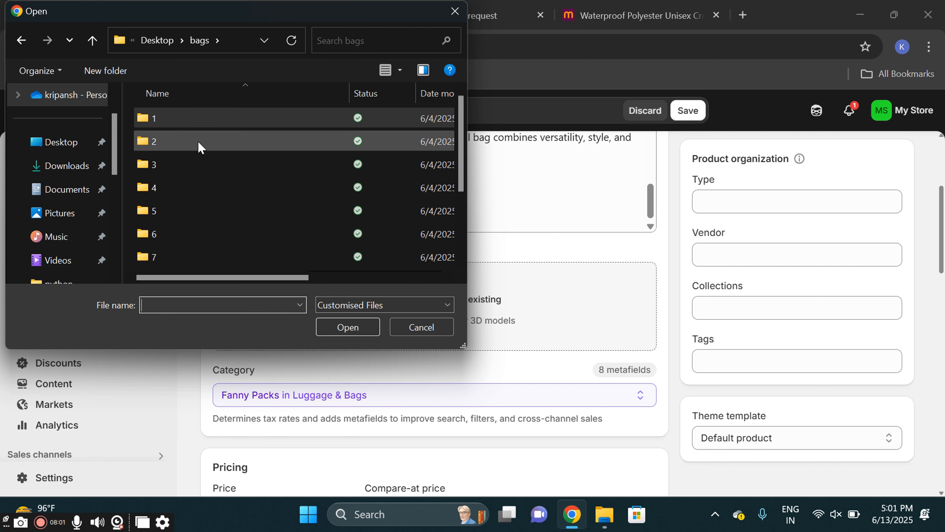
click(151, 40)
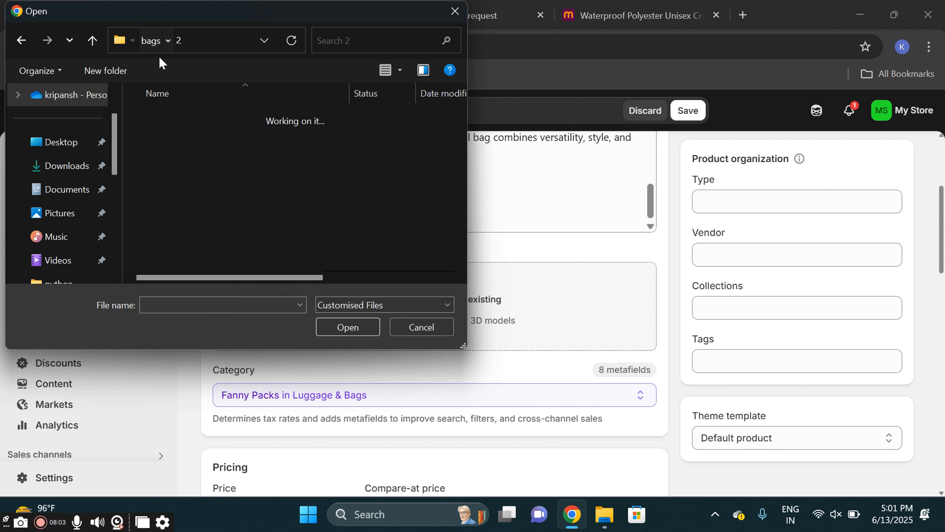
double_click(176, 166)
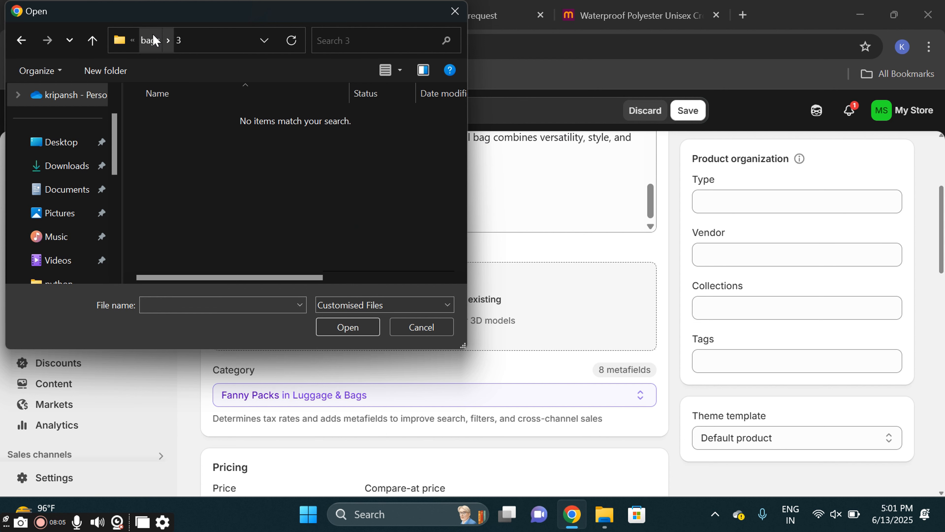
click(154, 40)
click(183, 127)
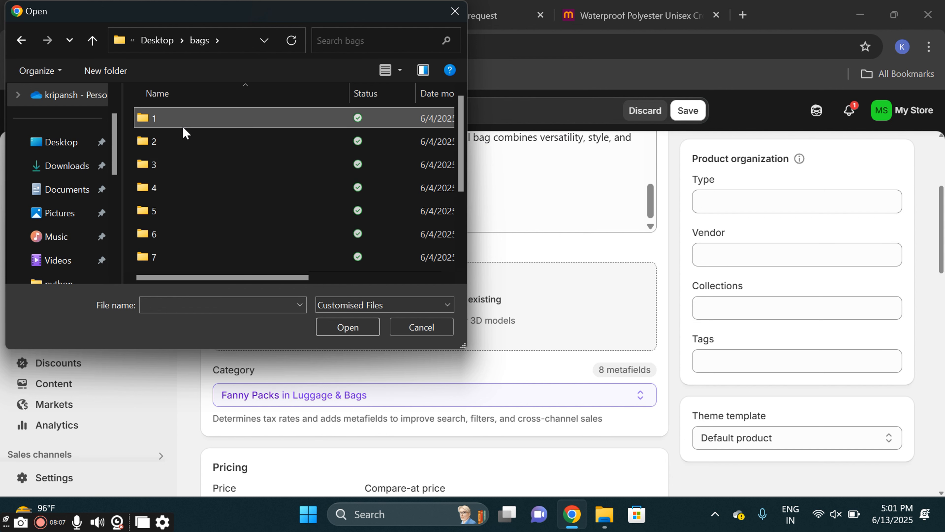
double_click(182, 131)
drag(180, 177, 402, 134)
click(347, 327)
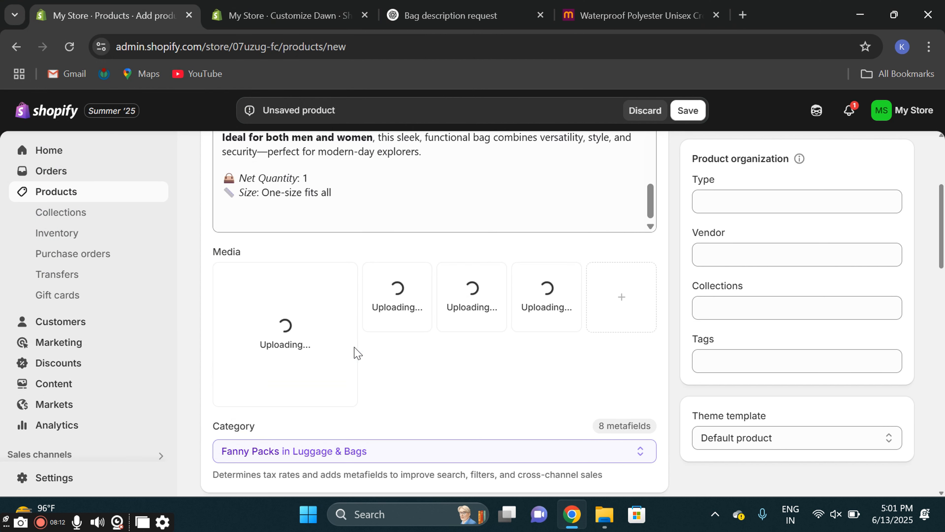
Set the school bag's compare-at price to ₹900 and its price to ₹599.
scroll(384, 328, down, 2)
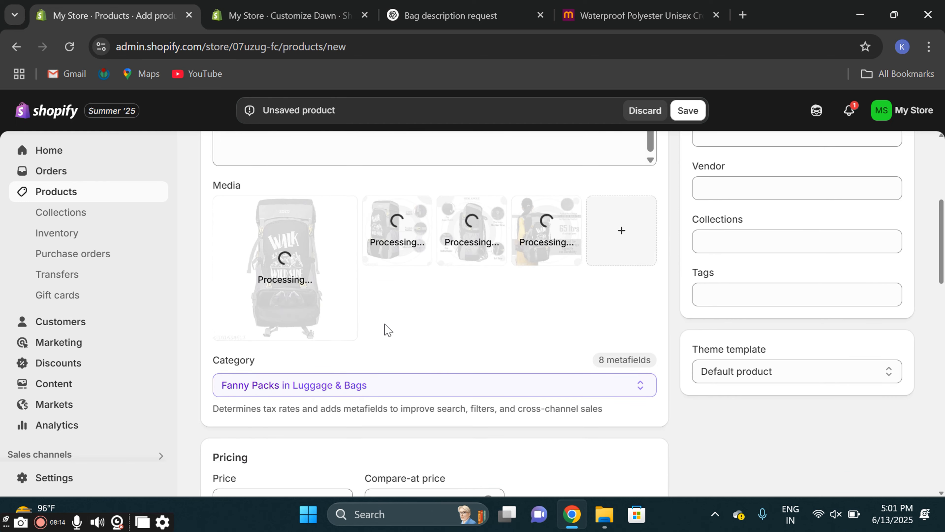
scroll(385, 327, down, 1)
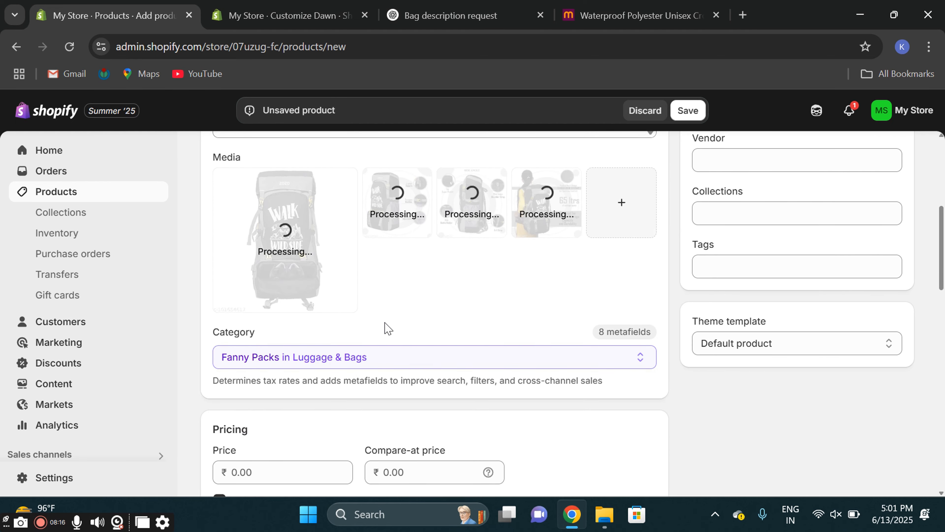
scroll(387, 328, down, 5)
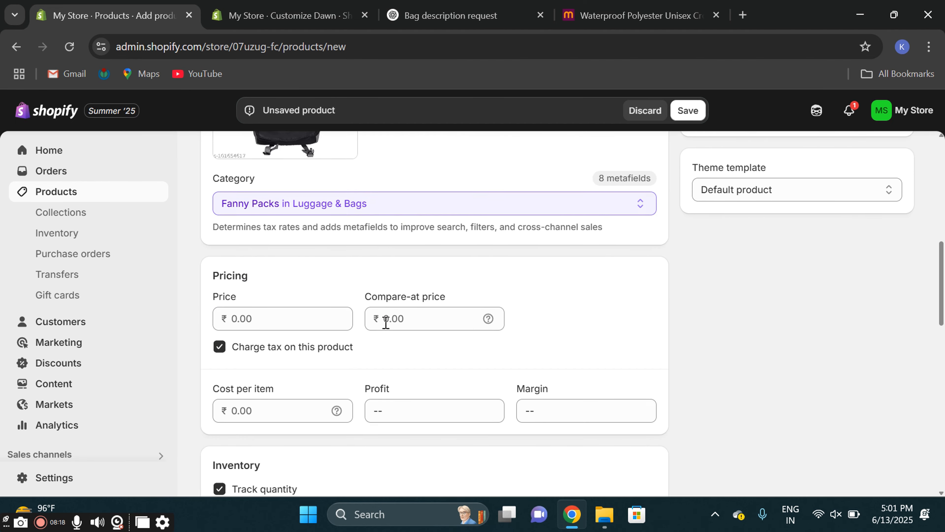
click(413, 322)
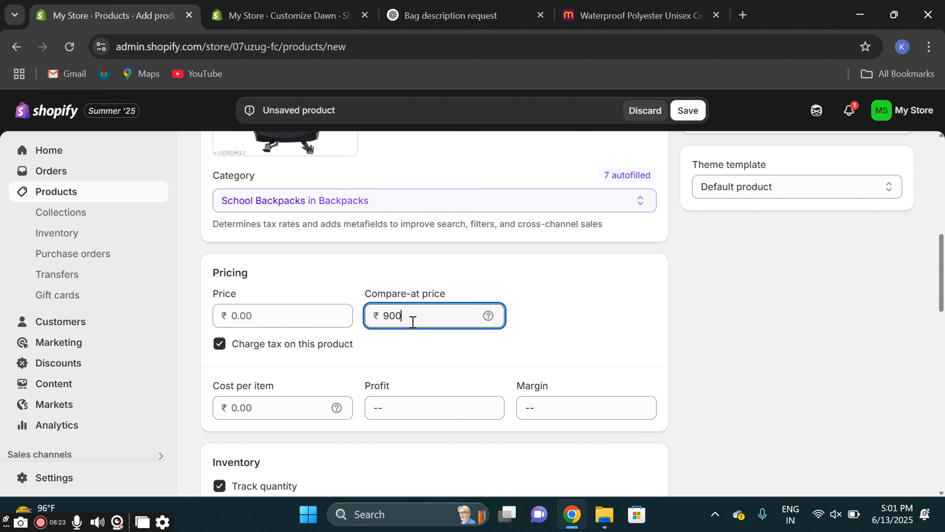
click(270, 322)
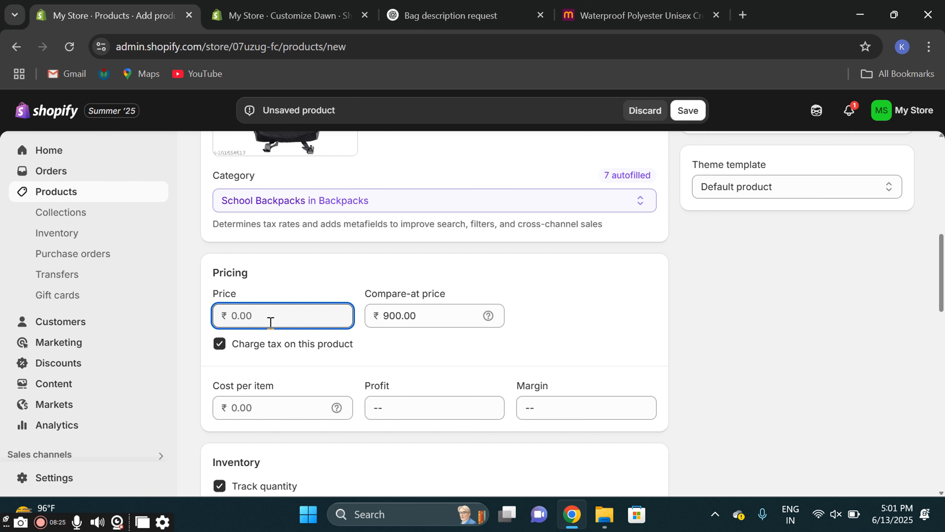
scroll(271, 322, down, 3)
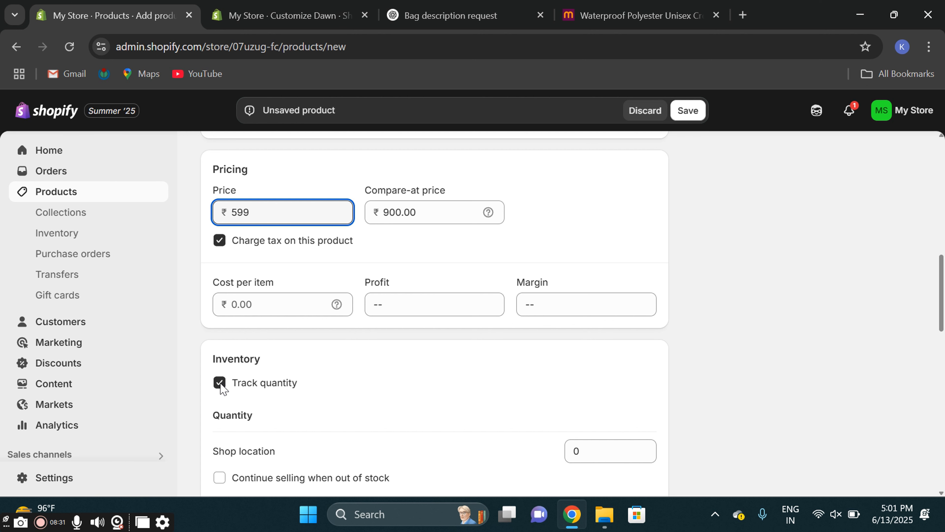
Turn off tax charging and quantity tracking for the school bag.
click(222, 241)
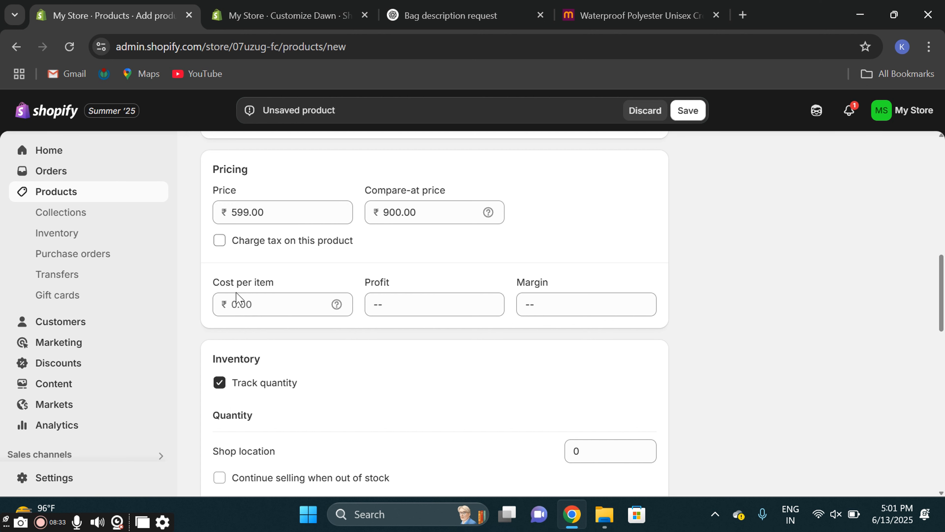
click(221, 384)
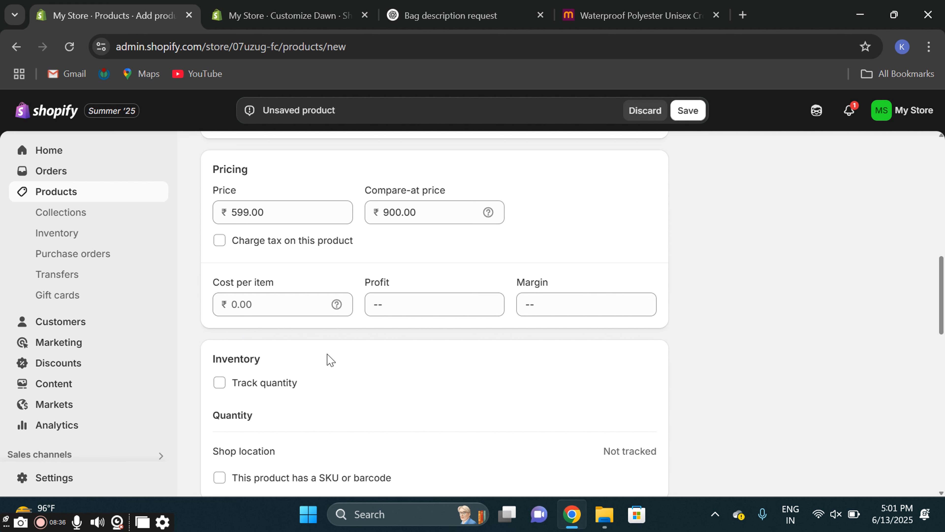
scroll(329, 359, down, 6)
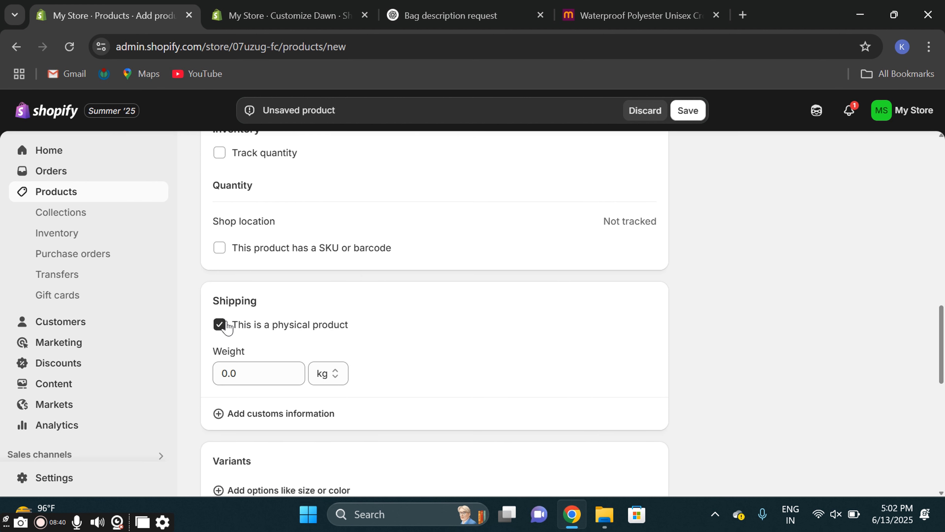
Check the remaining shipping, variant, metafield and search listing sections of the school bag, and save the product.
scroll(226, 328, down, 8)
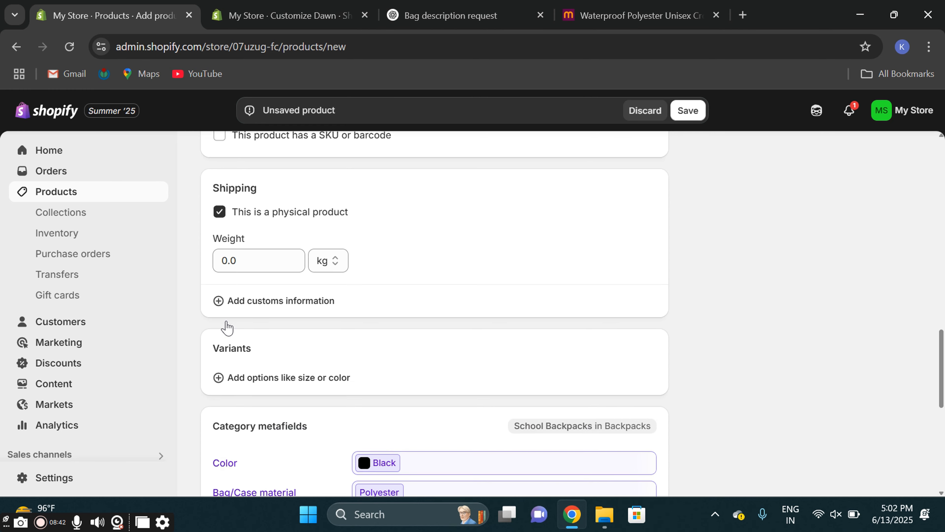
scroll(228, 327, down, 5)
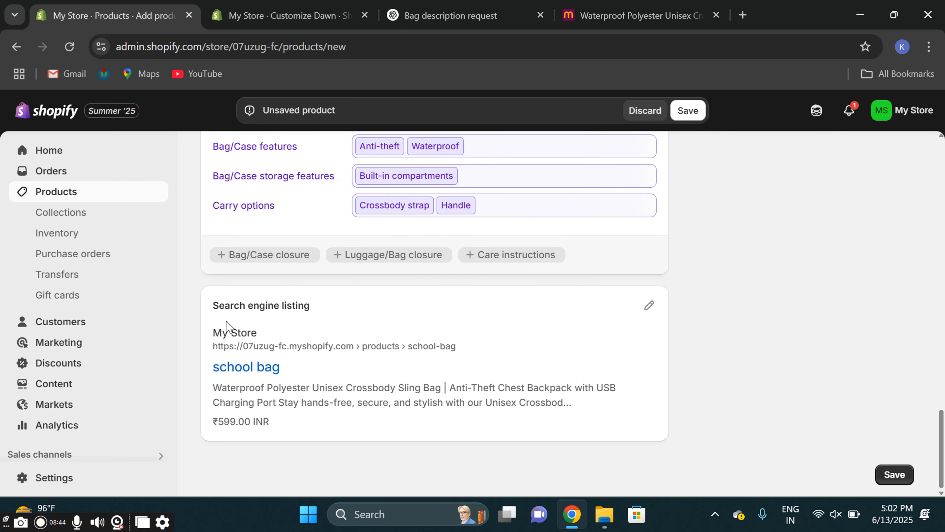
scroll(465, 353, up, 20)
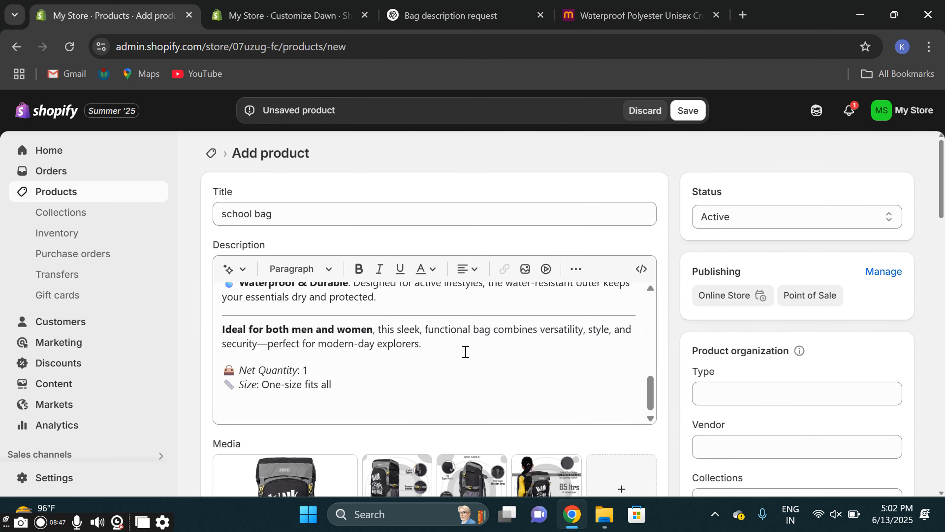
click(695, 116)
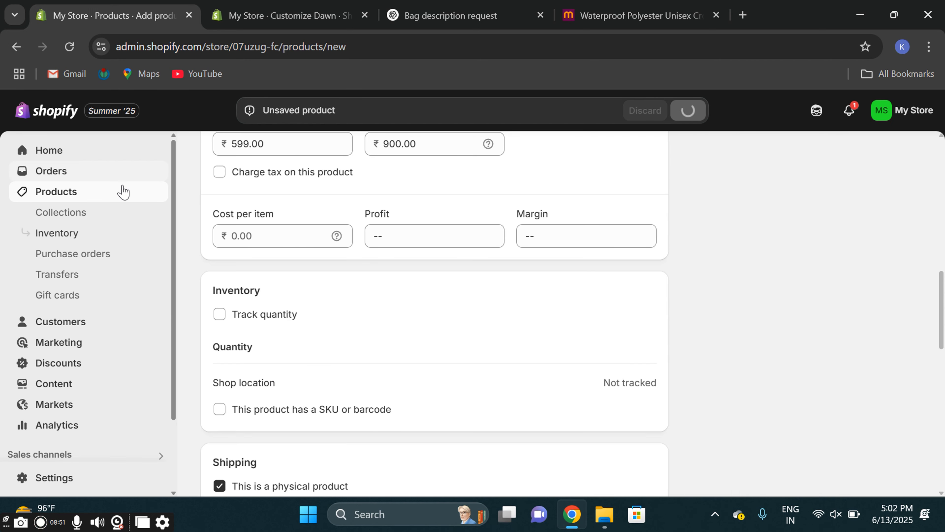
Open the live online store in a new browser tab and check how the product appears on its home page.
scroll(101, 422, down, 1)
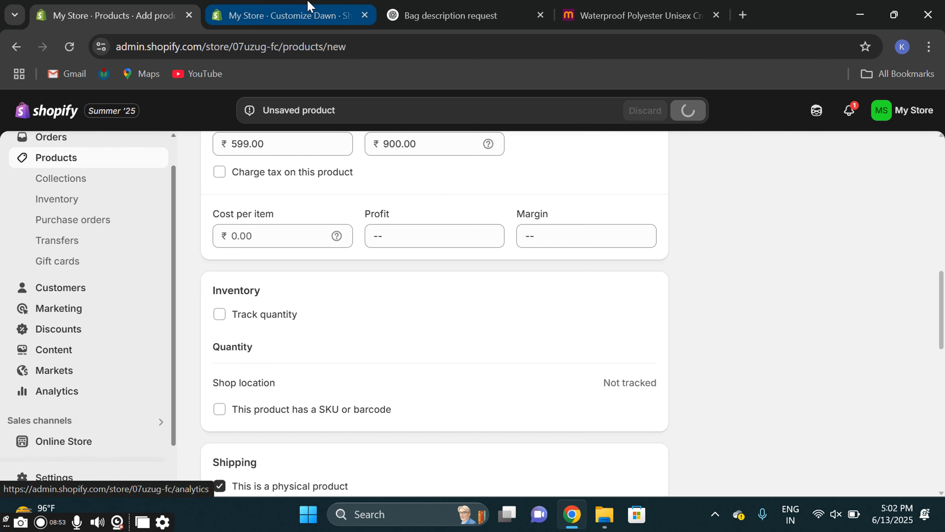
click(306, 14)
click(158, 5)
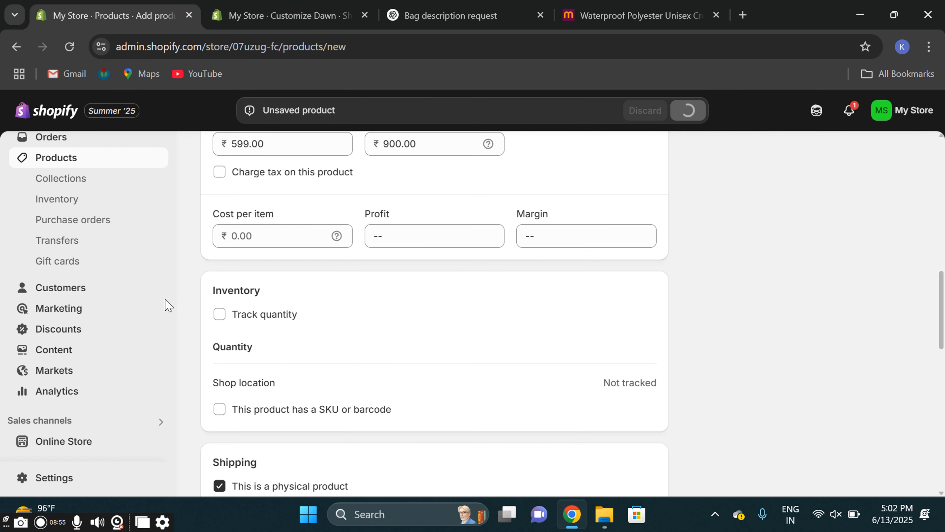
scroll(166, 303, down, 2)
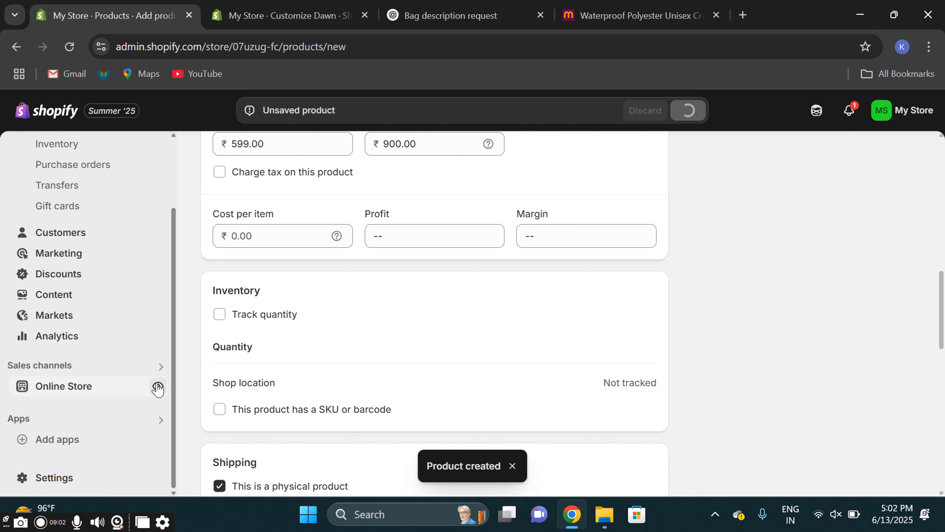
click(157, 387)
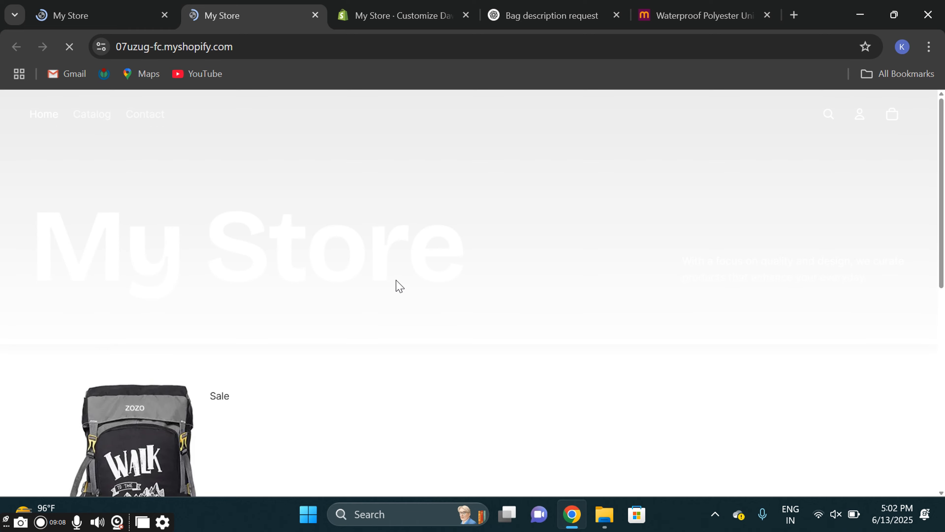
scroll(447, 311, down, 4)
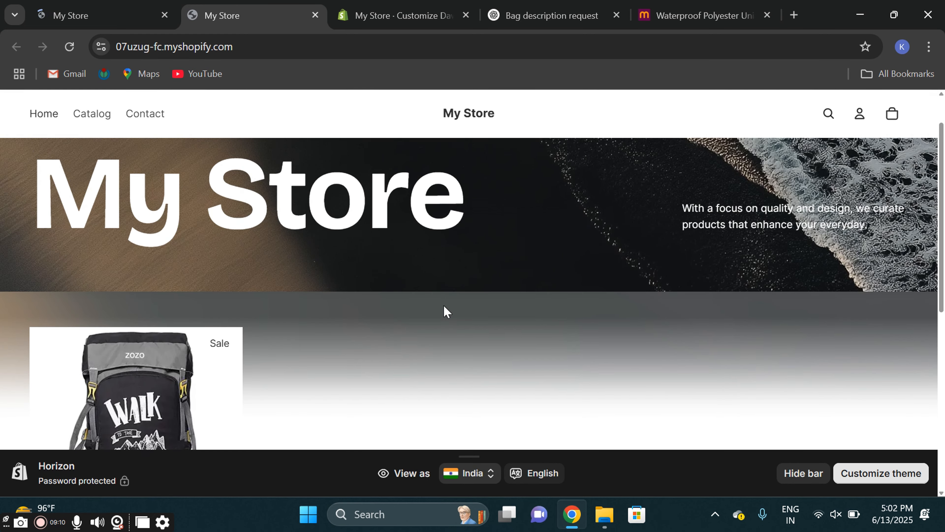
scroll(444, 311, up, 2)
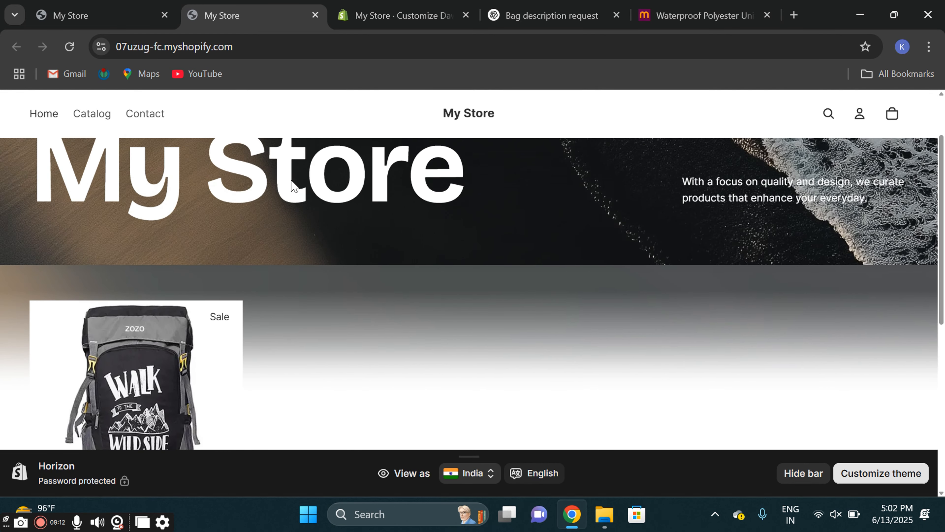